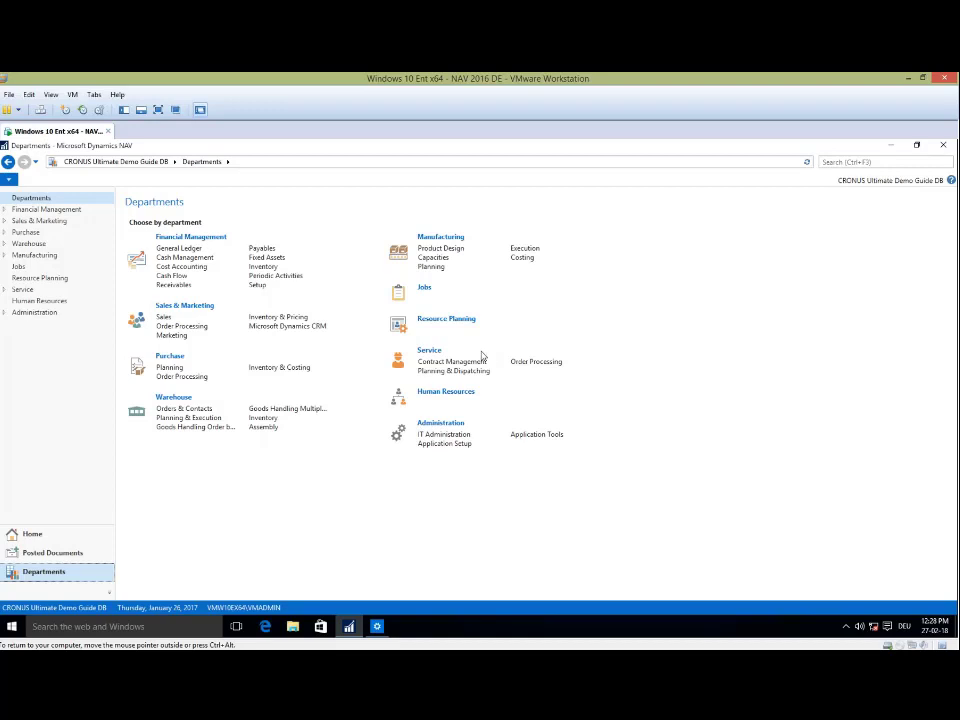
Open the Visual Production Scheduler from Manufacturing Planning and examine the planned production orders across the timeline
left_click(431, 266)
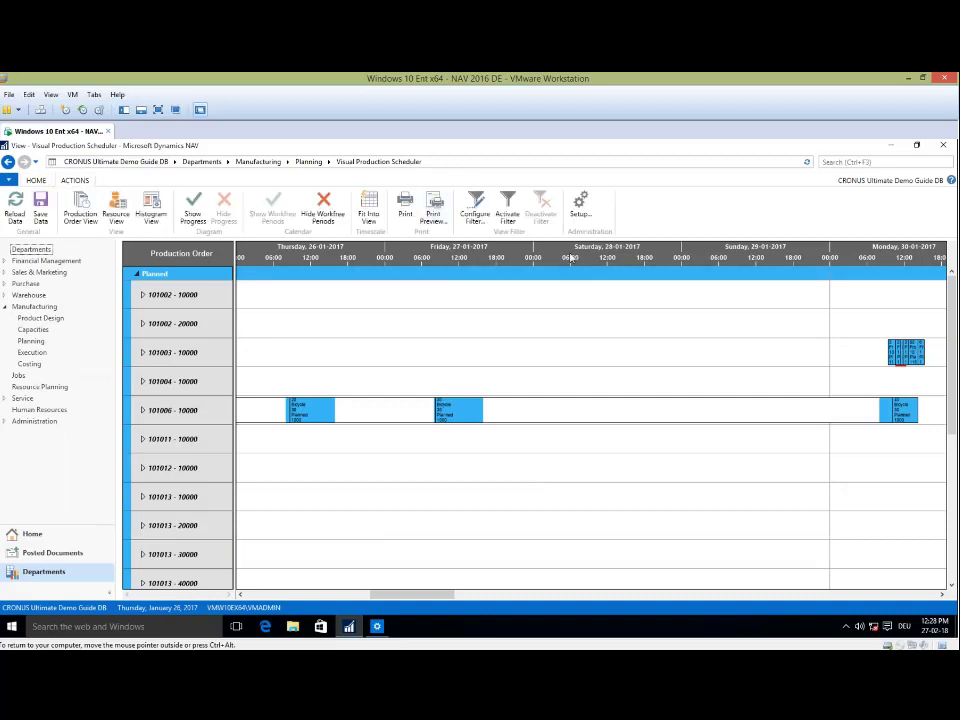
scroll(407, 260, "down", 5)
scroll(407, 260, "down", 2)
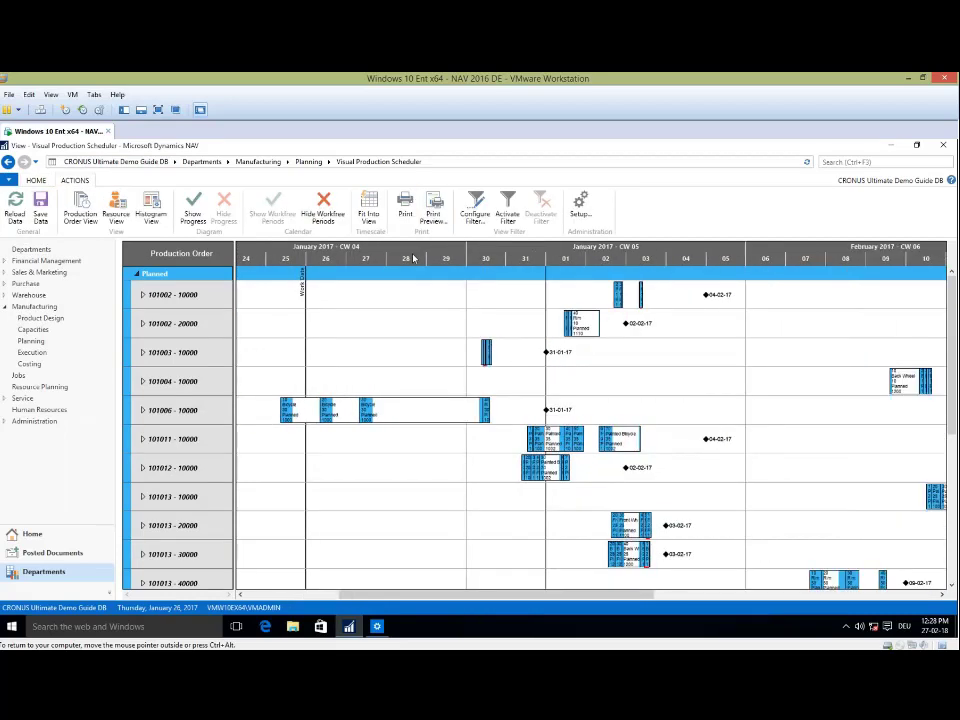
scroll(447, 259, "up", 2)
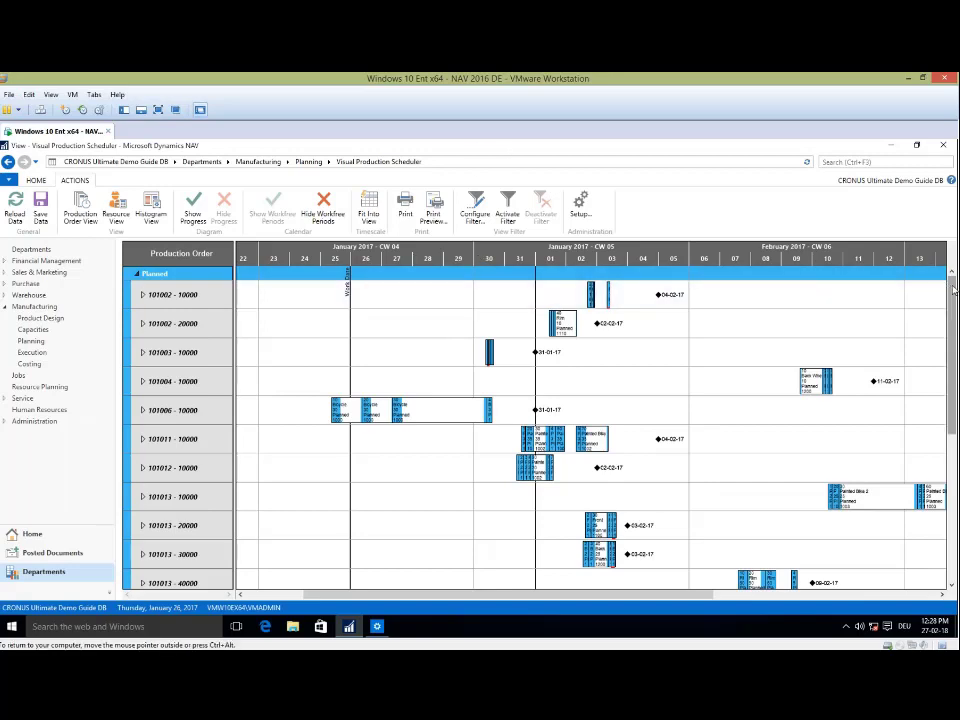
mouse_move(953, 289)
left_mouse_down()
mouse_move(946, 450)
mouse_move(946, 268)
left_mouse_up()
scroll(548, 254, "down", 1)
scroll(546, 254, "down", 1)
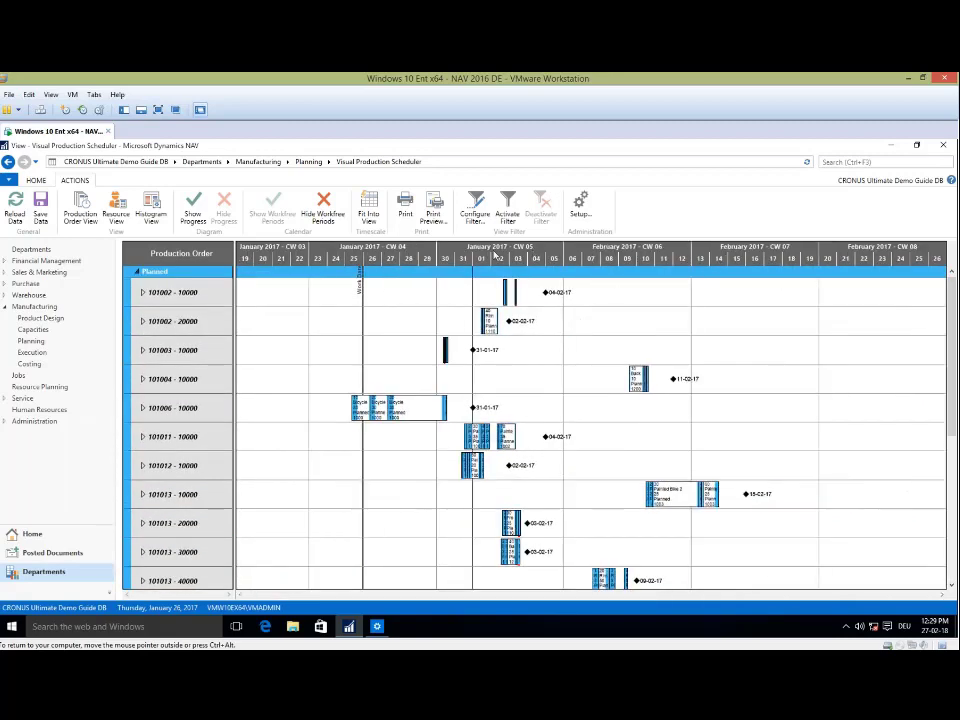
scroll(494, 254, "up", 1)
scroll(561, 259, "up", 1)
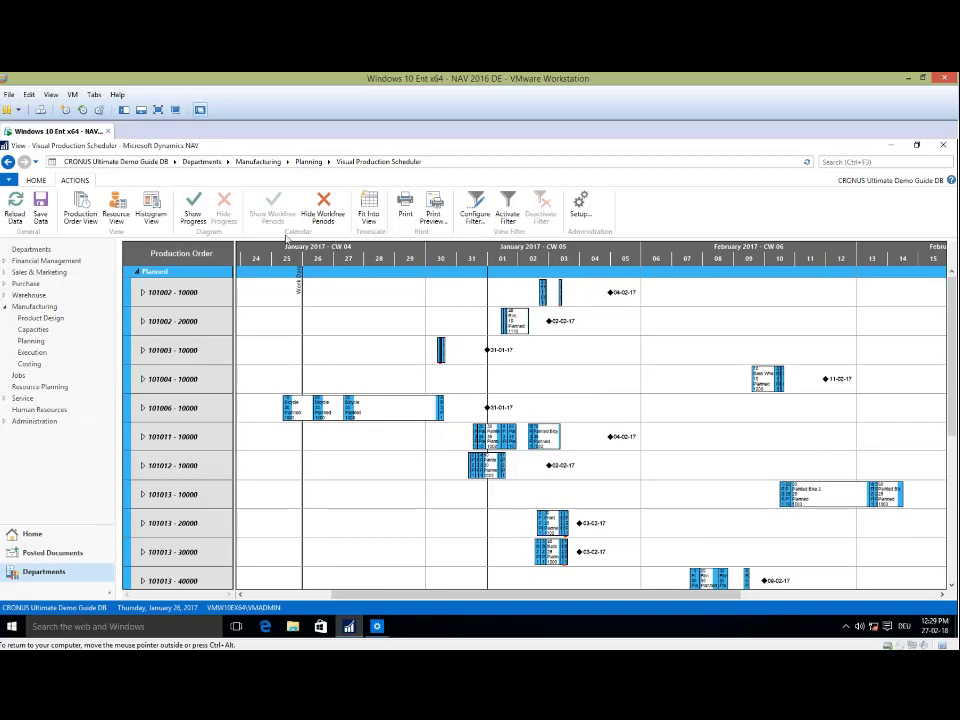
Show the Resource View and examine the bookings and load of the assembly and packing department resources around the work date
left_click(116, 213)
scroll(498, 256, "up", 5)
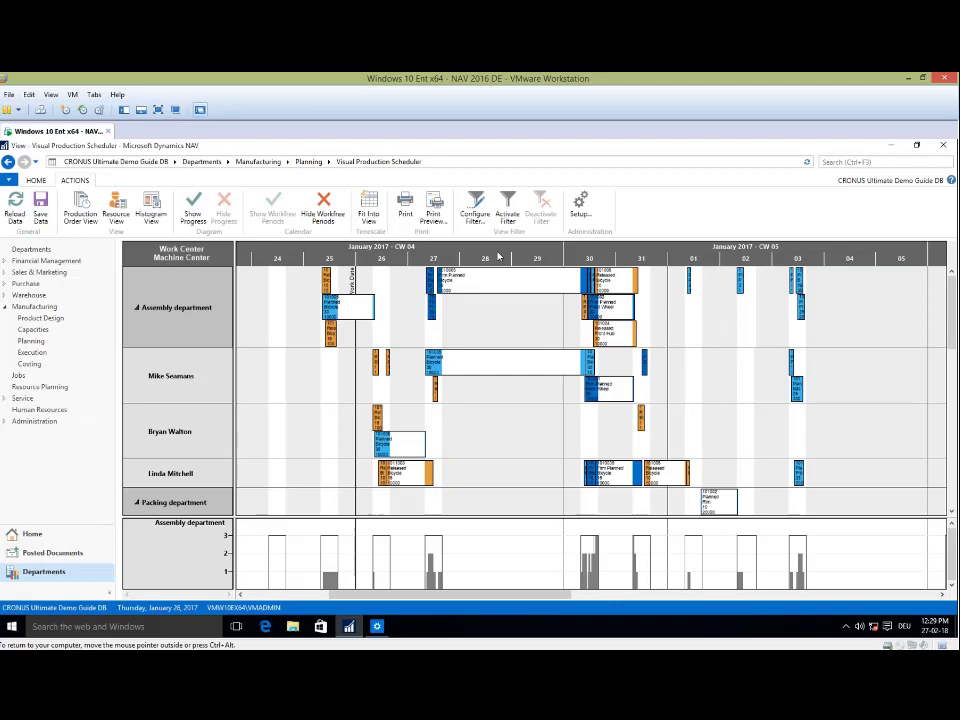
left_click_drag(456, 257, 612, 257)
scroll(613, 257, "down", 2)
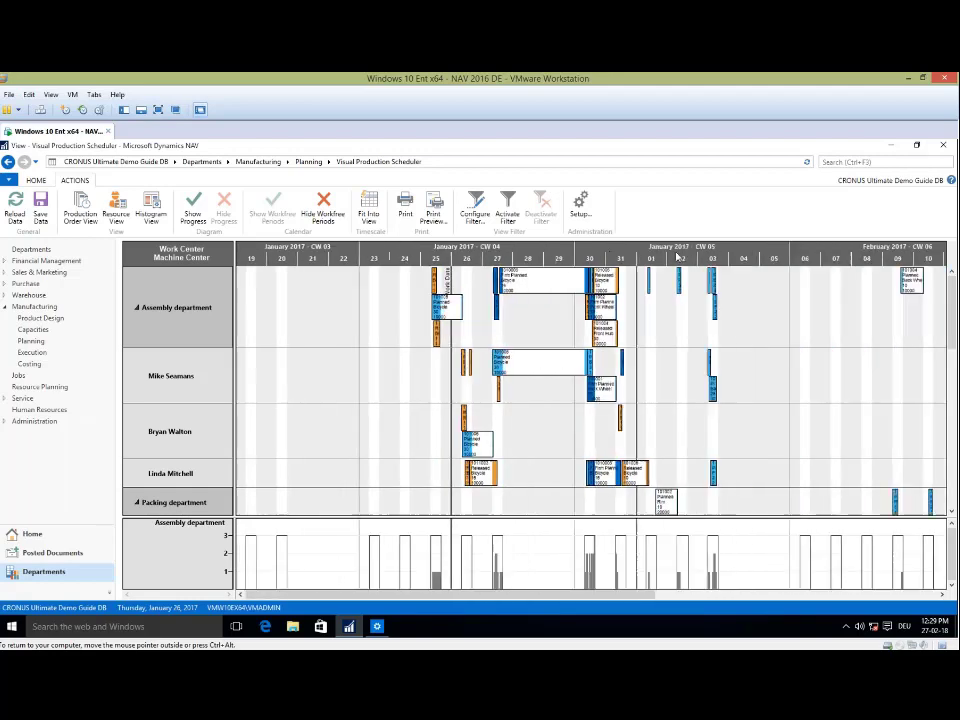
left_click_drag(679, 257, 616, 257)
scroll(616, 258, "up", 2)
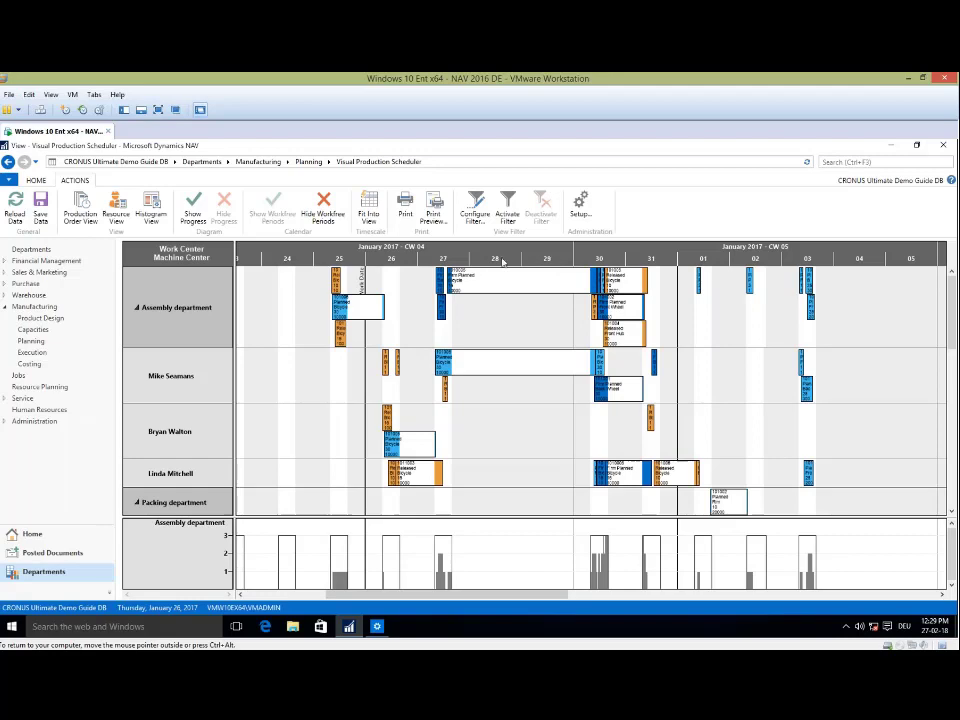
scroll(570, 260, "left", 3)
left_click_drag(591, 262, 469, 264)
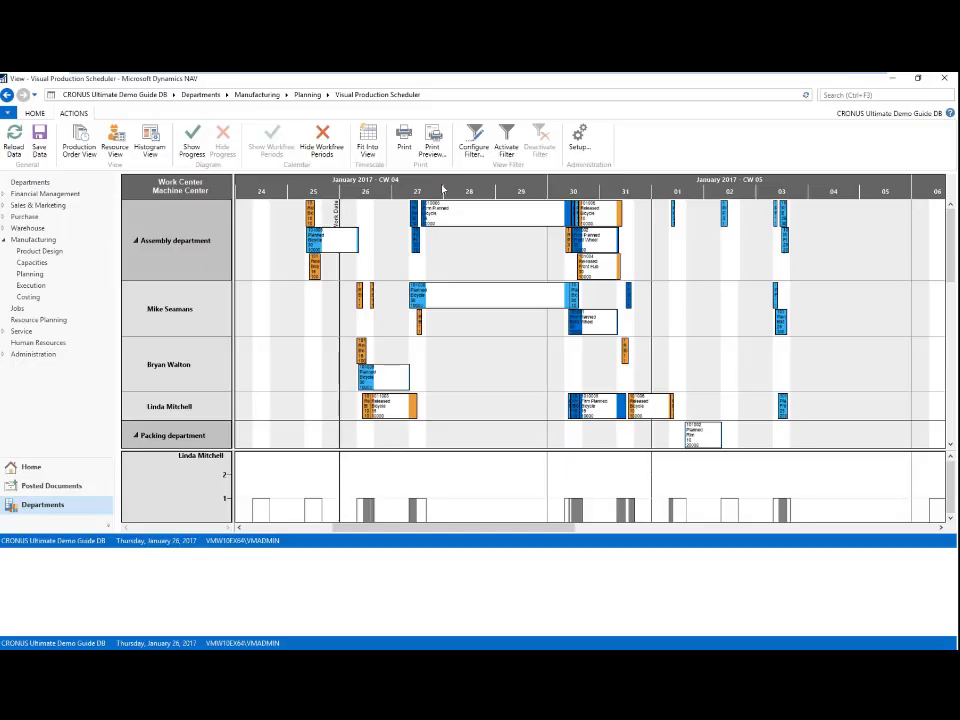
mouse_move(543, 191)
left_mouse_down()
mouse_move(478, 189)
mouse_move(544, 188)
left_mouse_up()
scroll(431, 188, "down", 1)
scroll(545, 189, "up", 1)
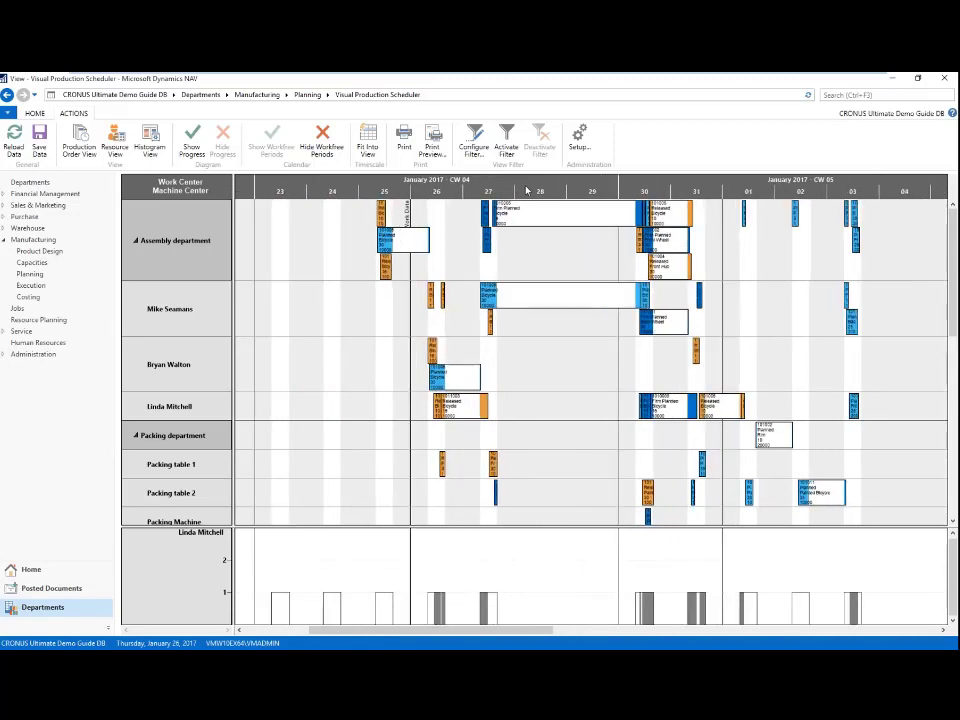
Return to the Production Order View and position the timeline around the work date
left_click(79, 138)
left_click_drag(445, 188, 549, 183)
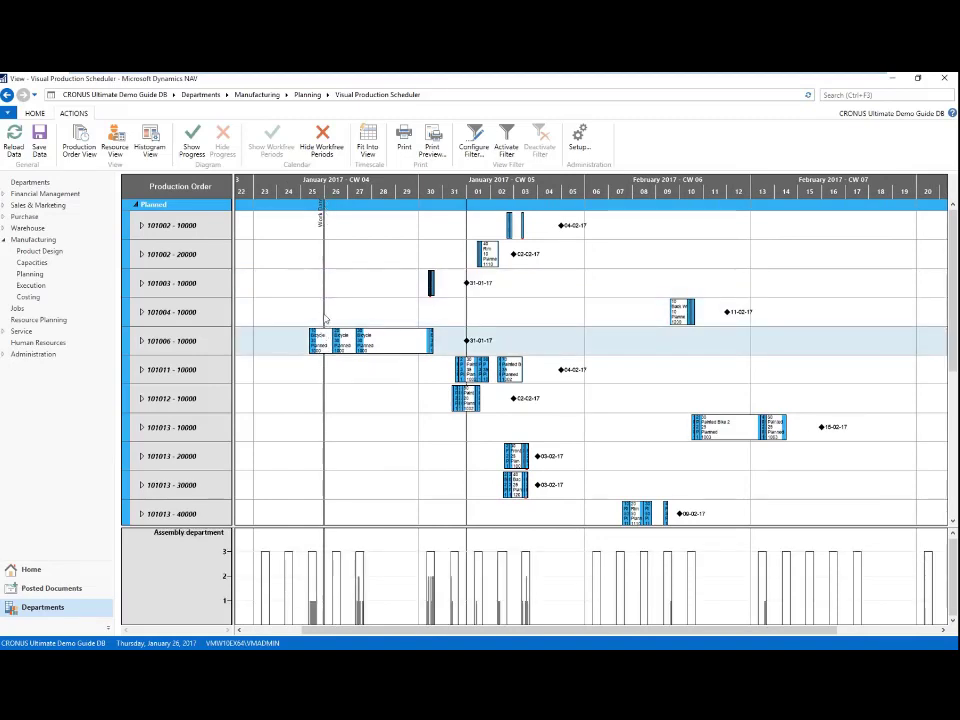
In the scheduler's setup, set the timespan's Starting Date formula to -3D
left_click(588, 150)
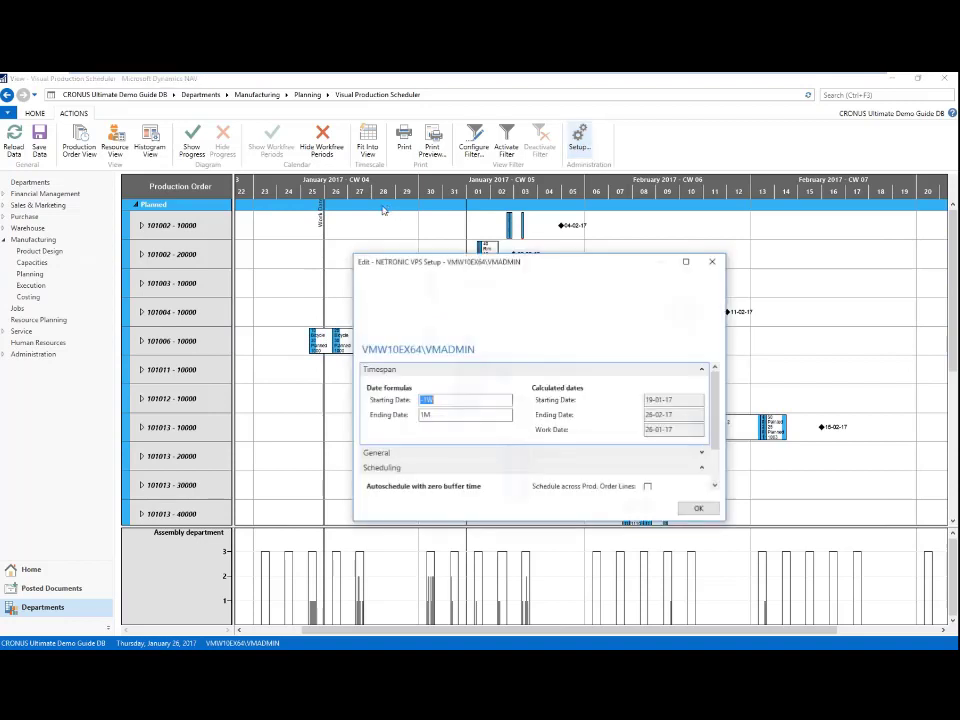
left_click(456, 393)
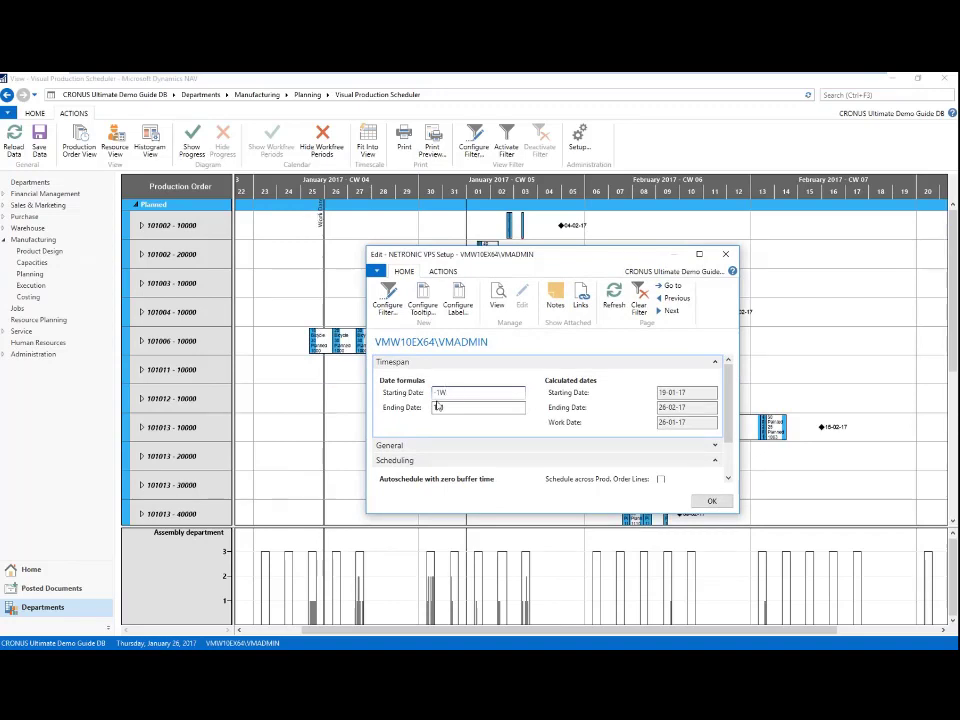
key("BackSpace")
key("BackSpace")
key("BackSpace")
type("-3D")
Set the timespan's Ending Date formula to 3W and reload the data to apply the settings
left_click(445, 408)
key("BackSpace")
key("BackSpace")
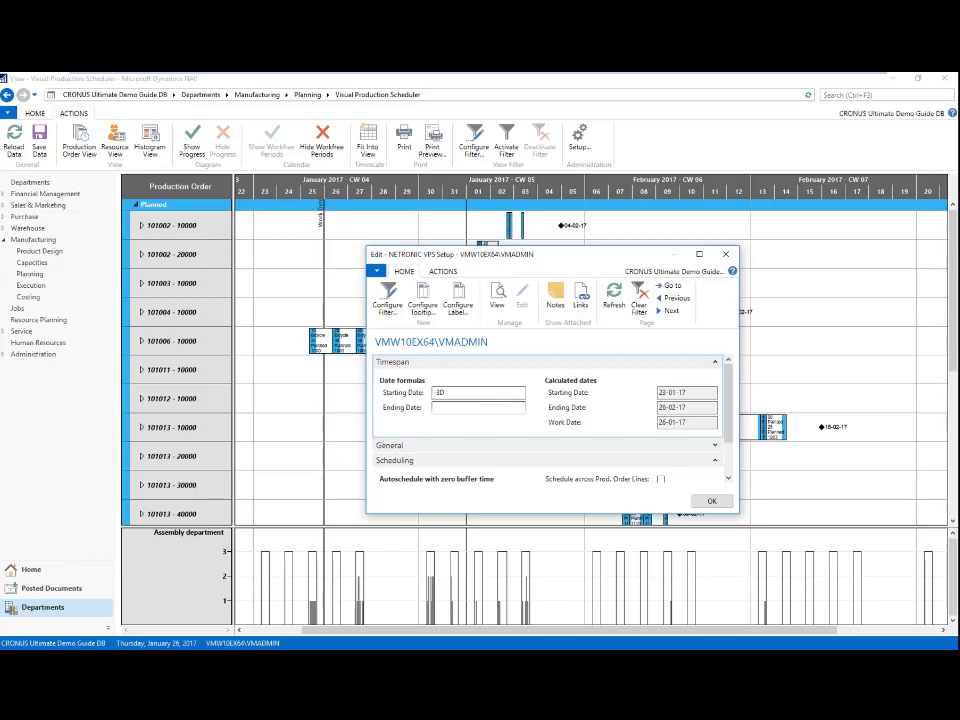
type("3W")
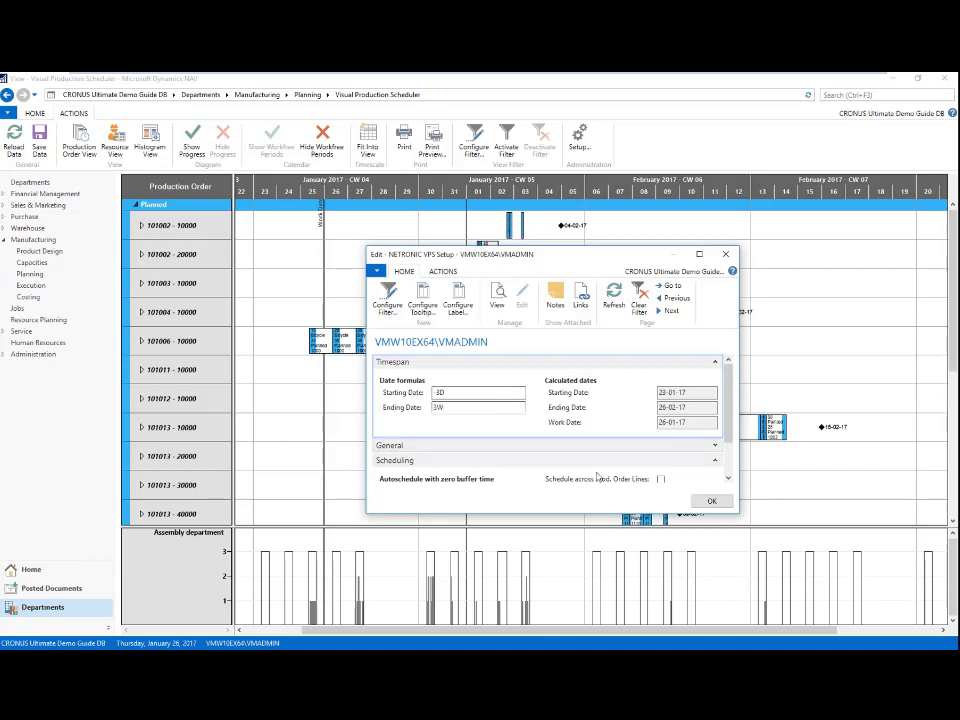
key("Return")
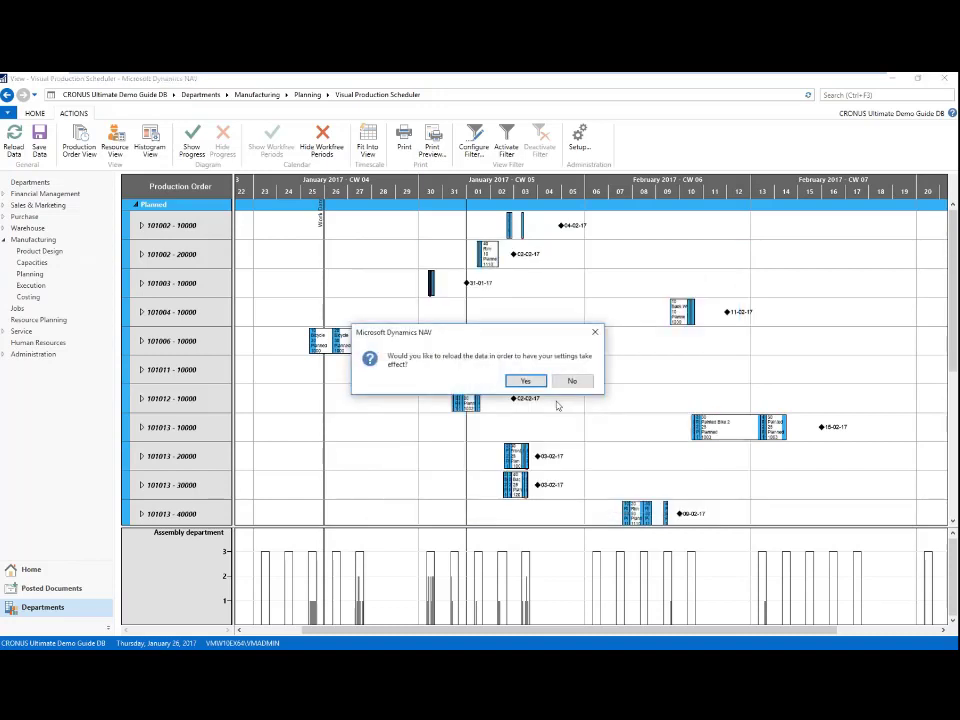
left_click(525, 379)
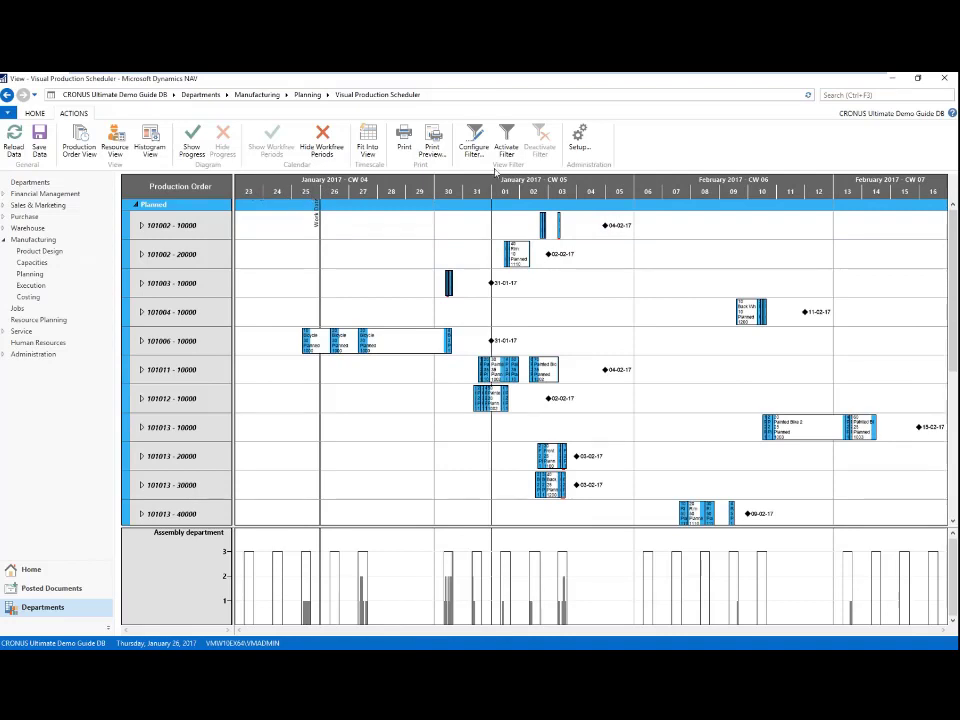
Examine the planned production orders in the shortened timespan at both hourly and daily timescales
scroll(424, 196, "up", 1)
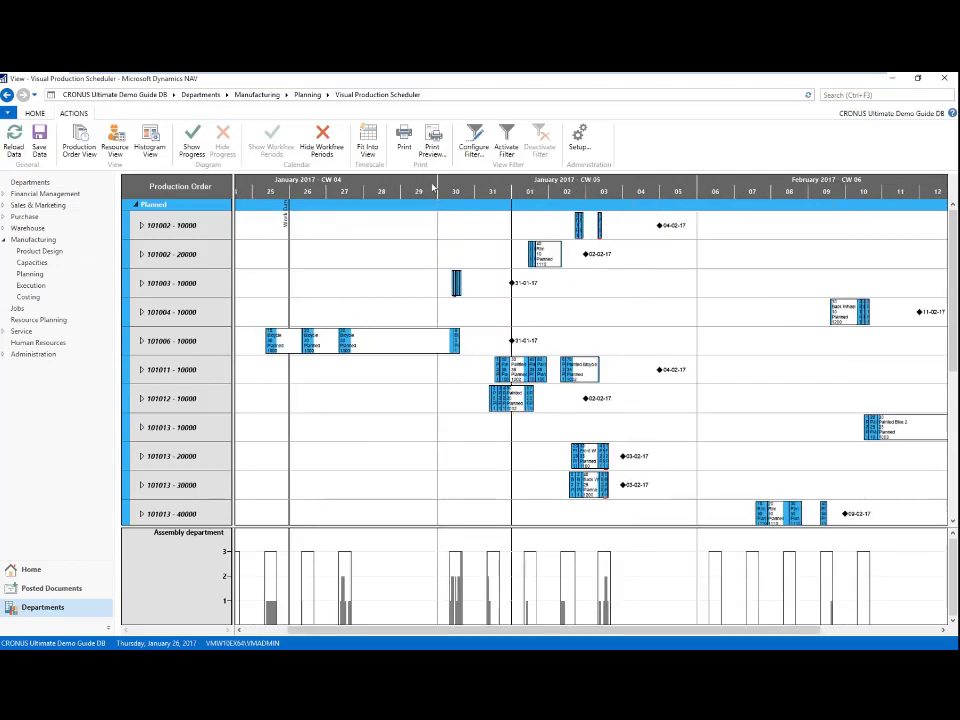
scroll(424, 196, "up", 3)
scroll(536, 190, "down", 3)
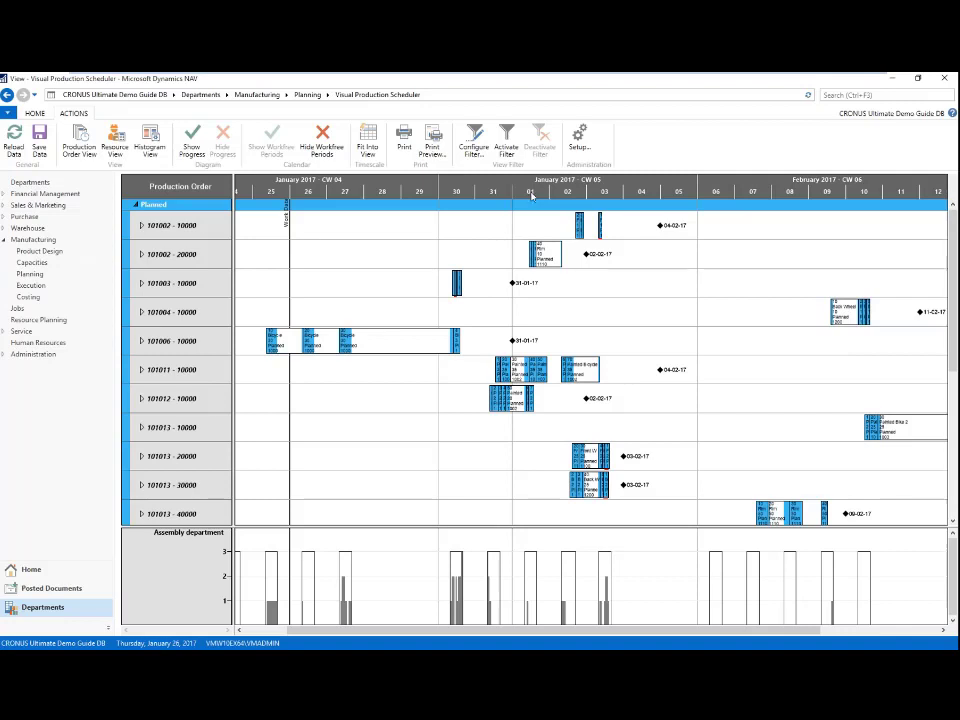
scroll(531, 196, "up", 1)
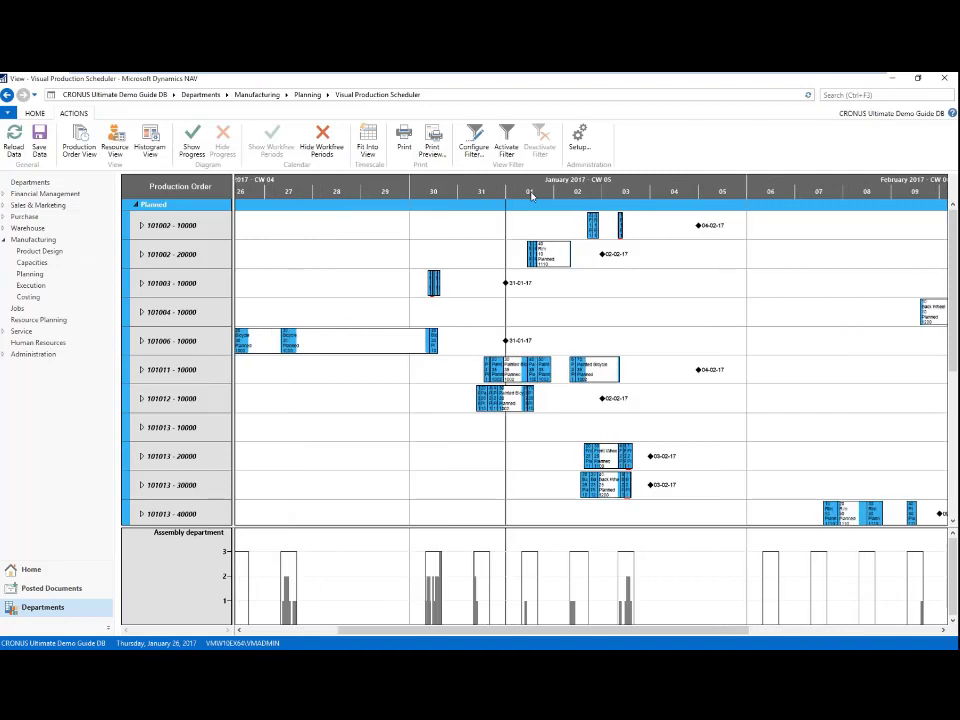
scroll(531, 196, "up", 2)
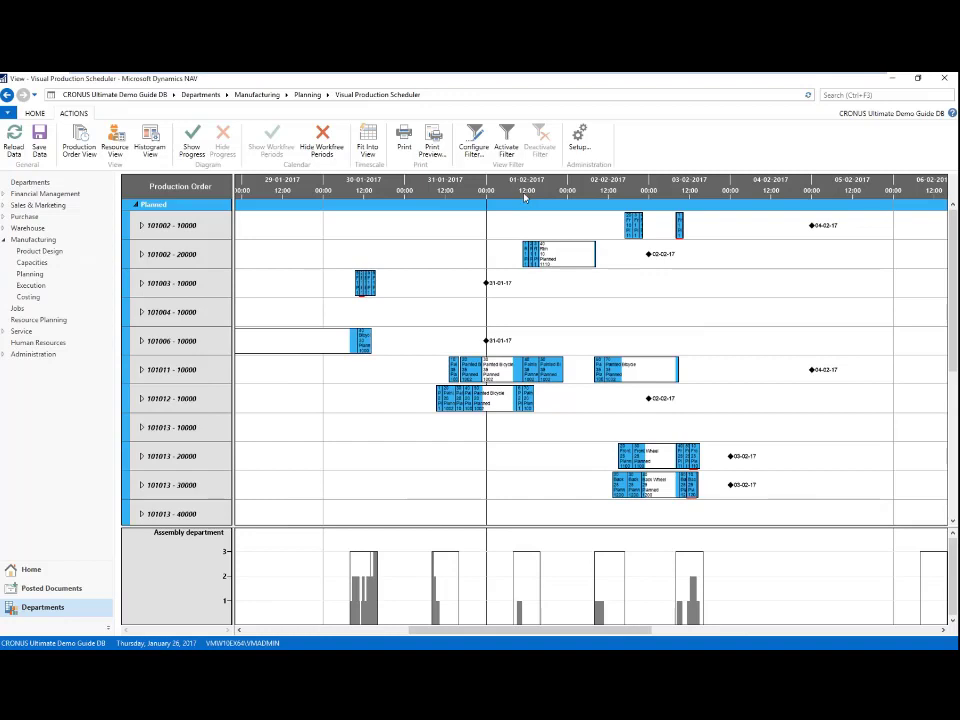
scroll(525, 196, "up", 4)
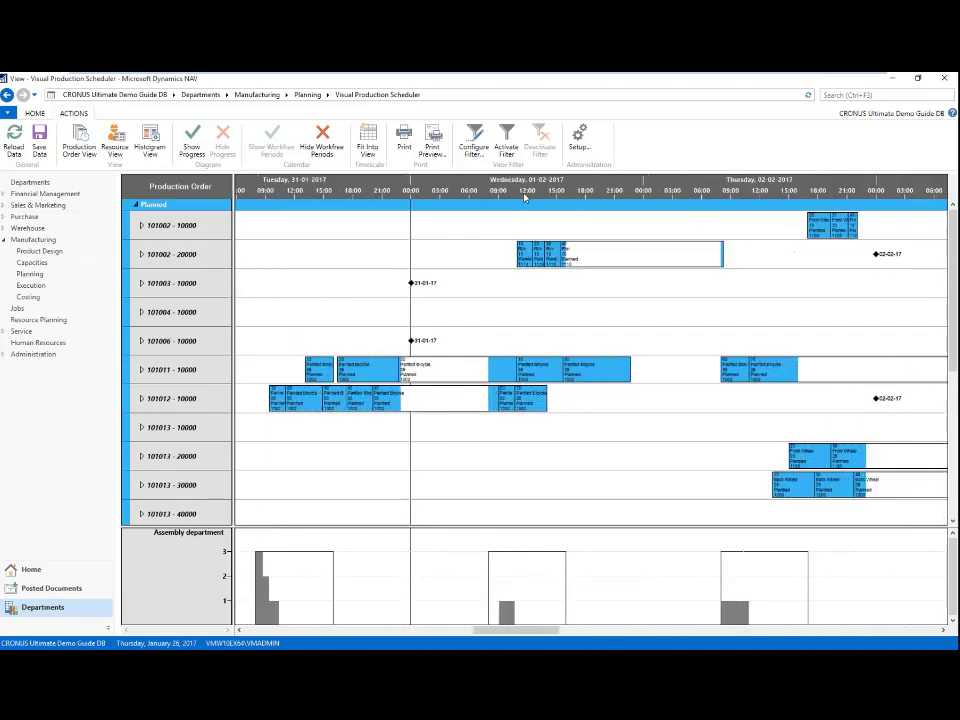
scroll(525, 196, "up", 4)
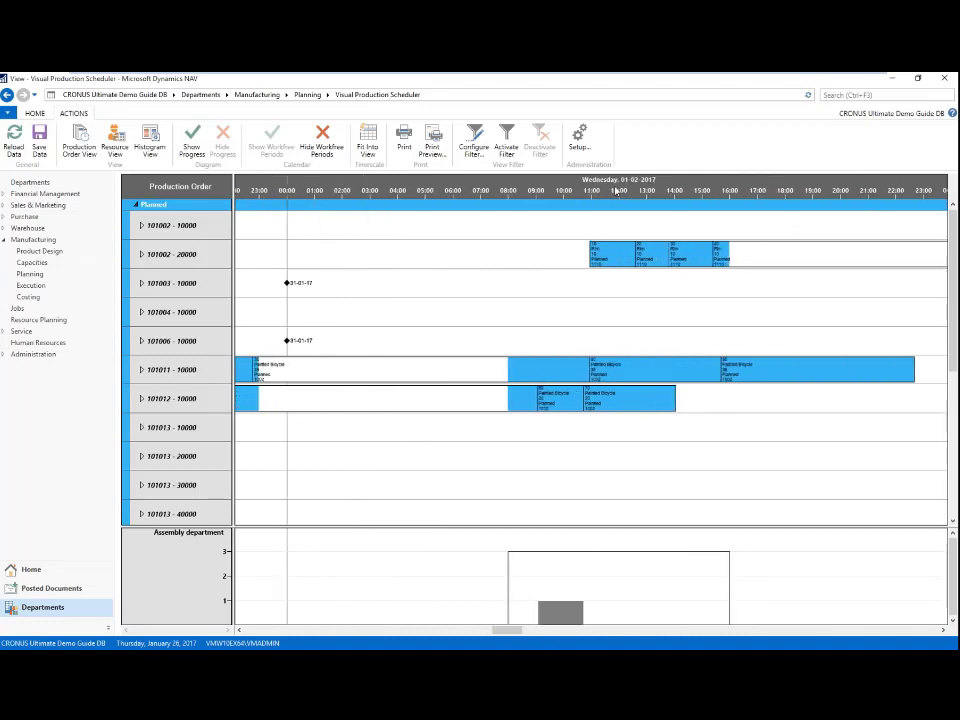
scroll(617, 191, "down", 5)
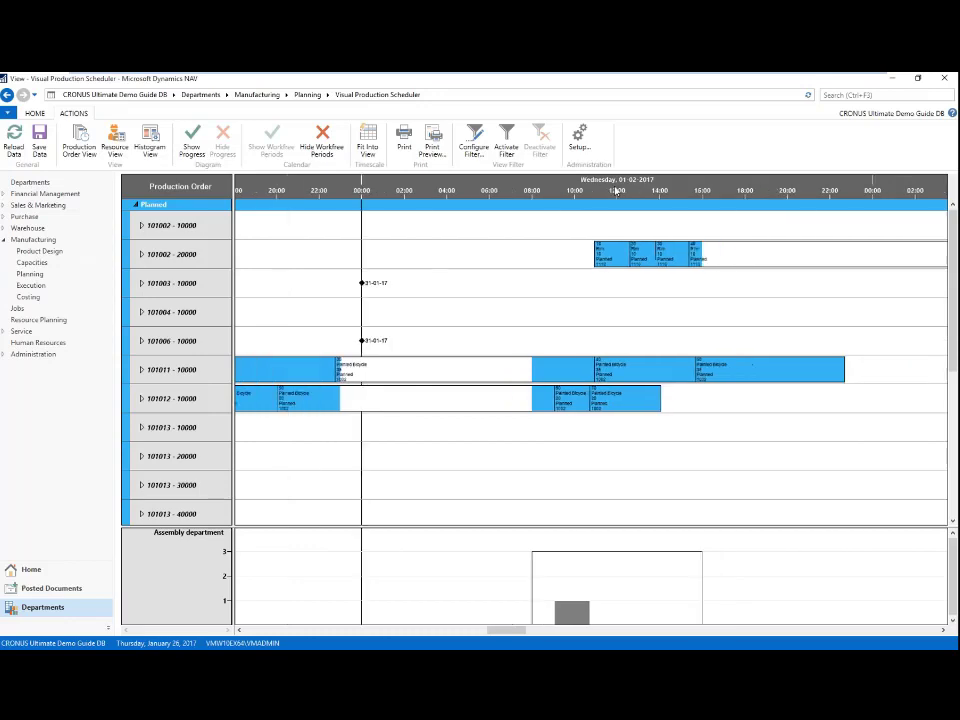
scroll(616, 191, "down", 2)
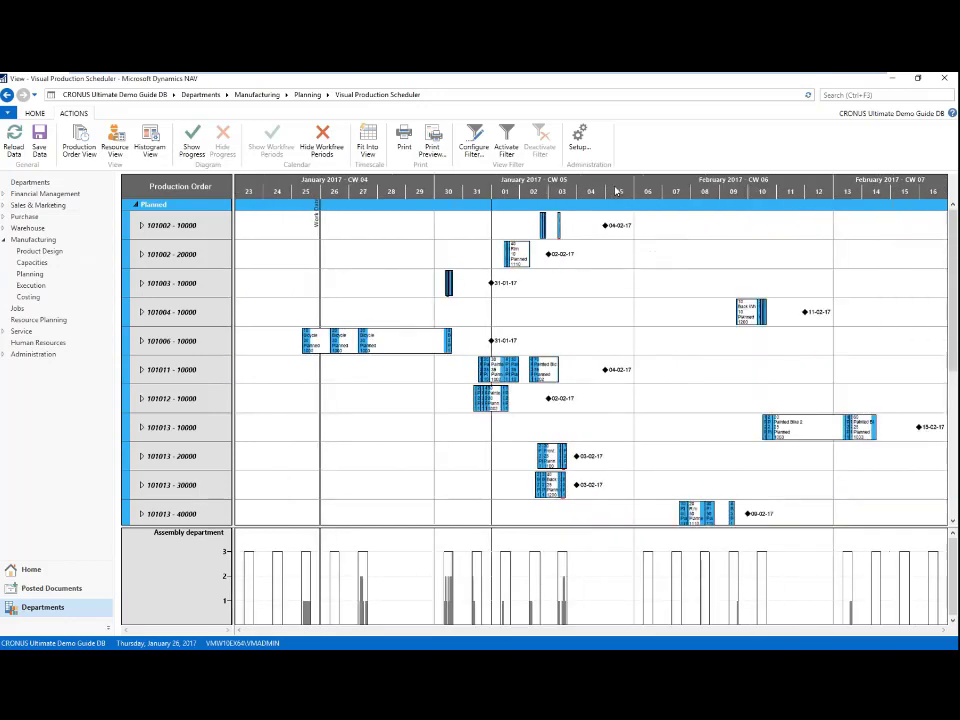
scroll(531, 191, "up", 2)
left_click_drag(497, 191, 572, 191)
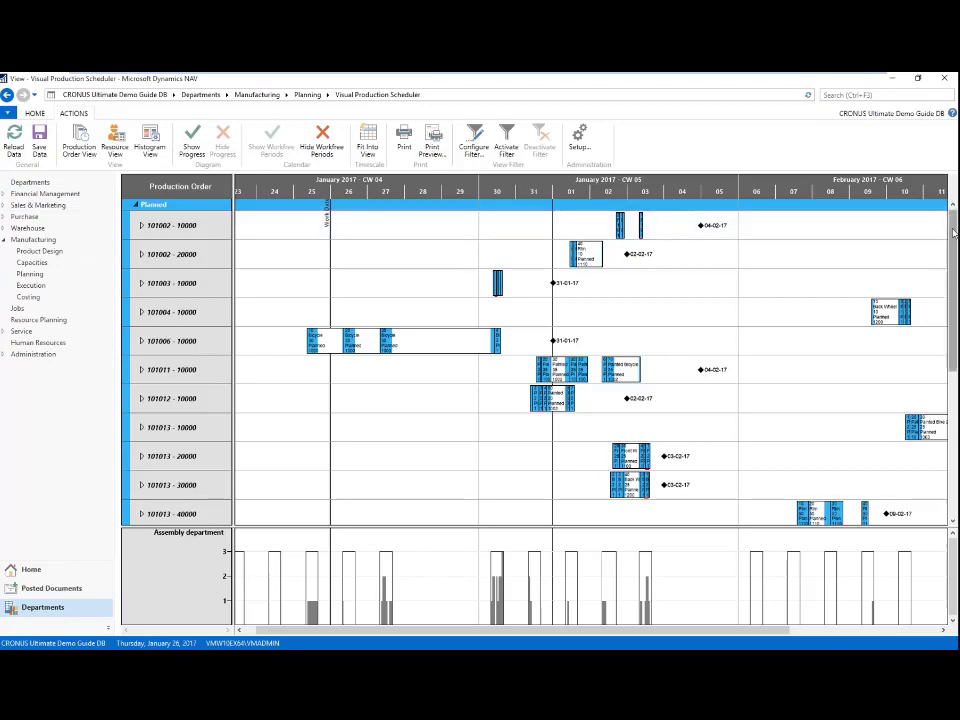
Inspect the details of operation 30 in planned order 101006 - 10000 and expand the order into its resource rows
scroll(952, 249, "down", 1)
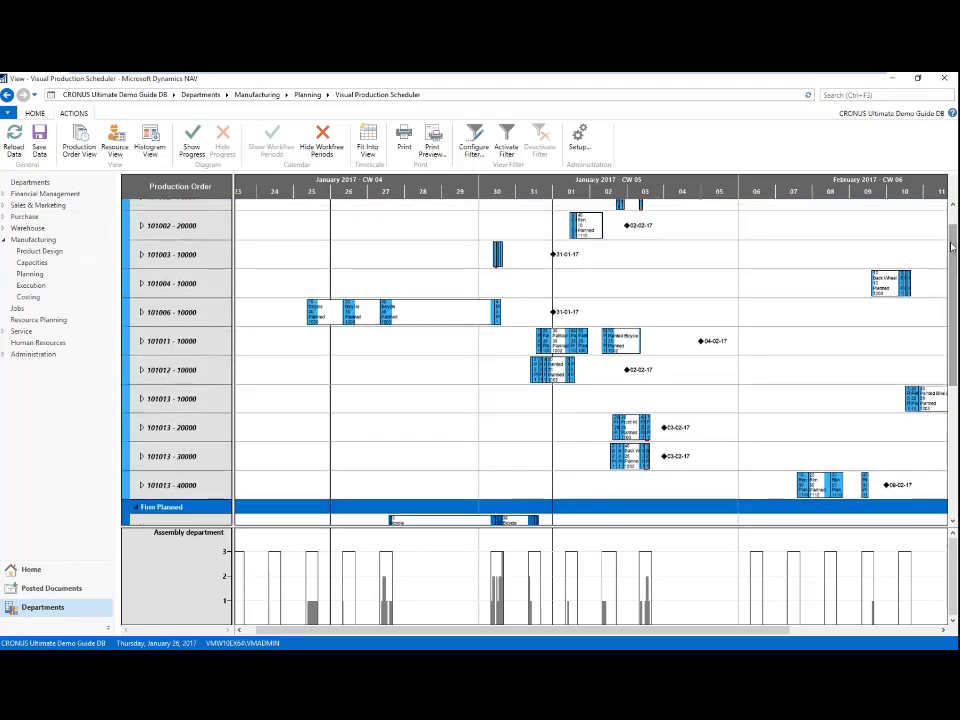
left_click(427, 317)
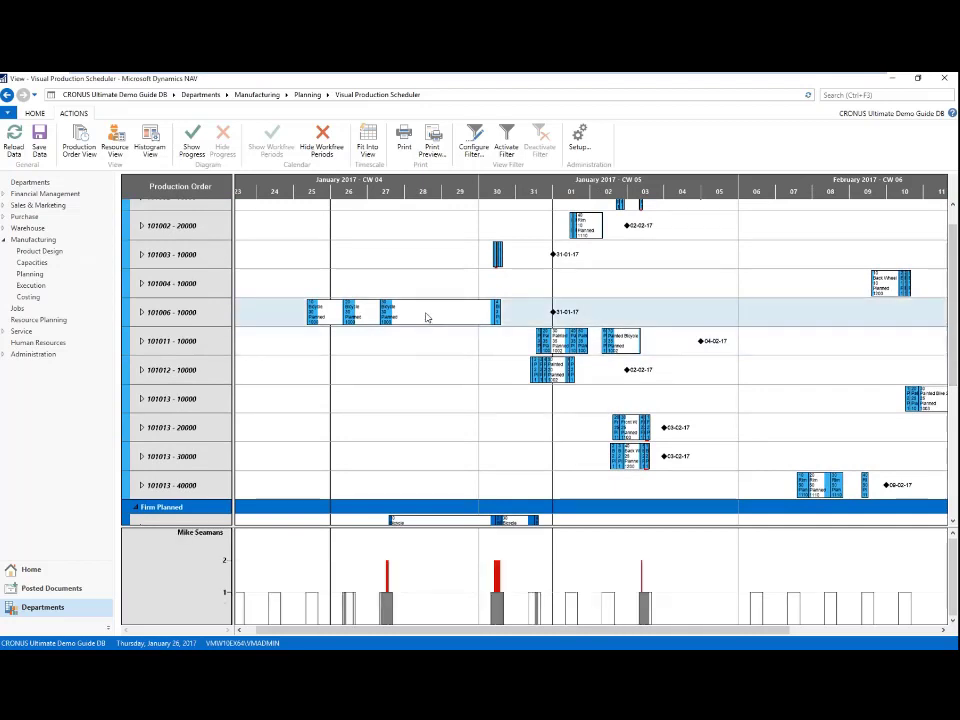
mouse_move(426, 317)
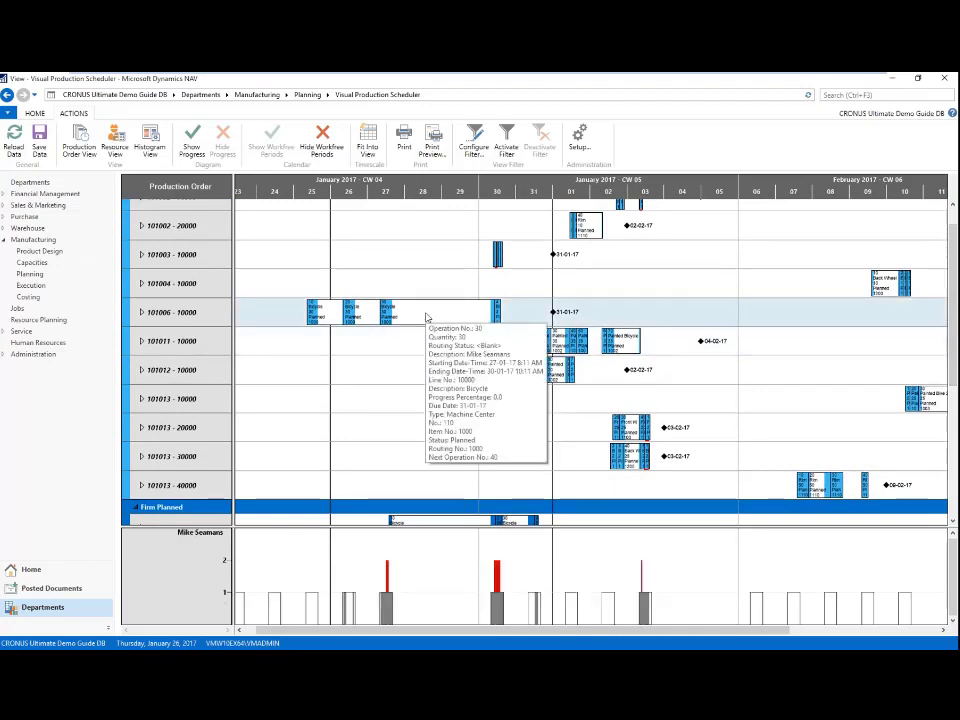
left_click(141, 312)
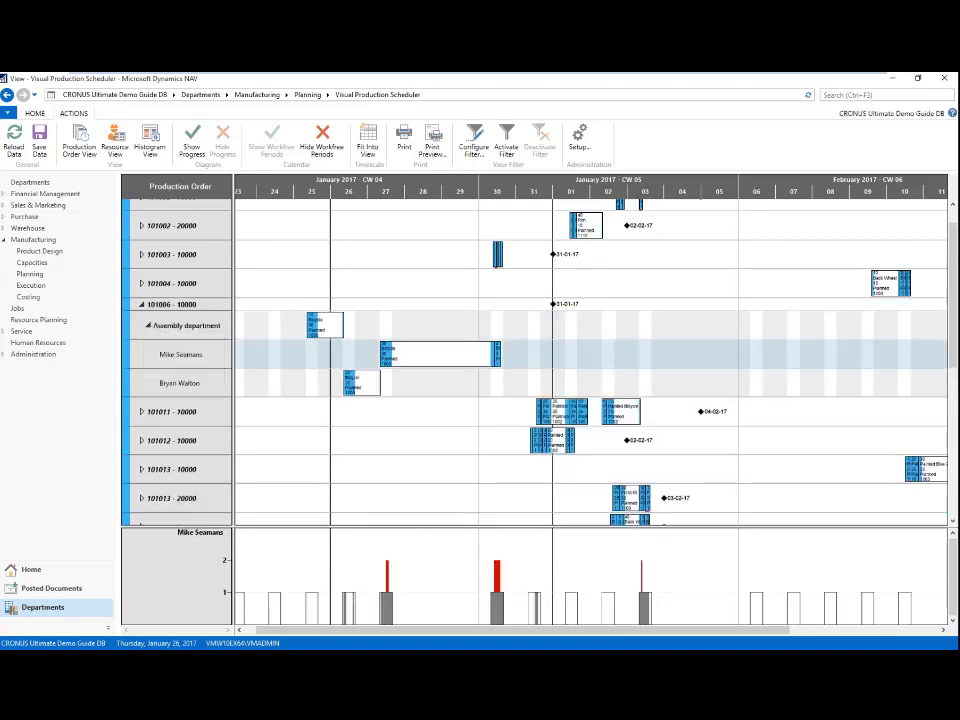
Move operation 30 of order 101006 - 10000 slightly later in its machine center row, in two small shifts
left_click(468, 352)
left_click_drag(456, 352, 460, 352)
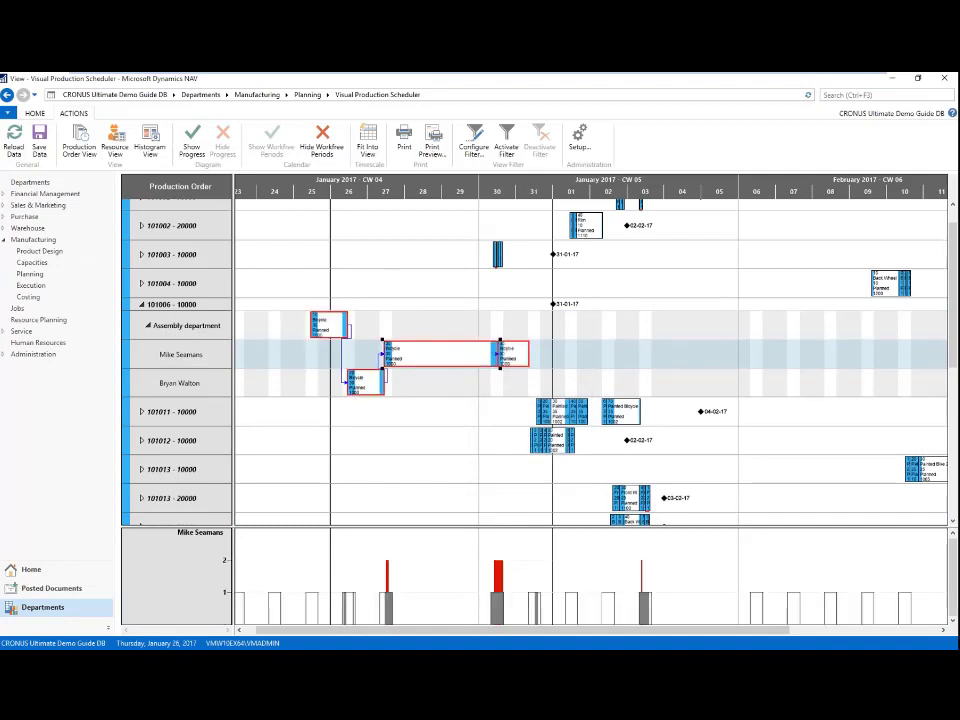
left_click_drag(523, 356, 535, 355)
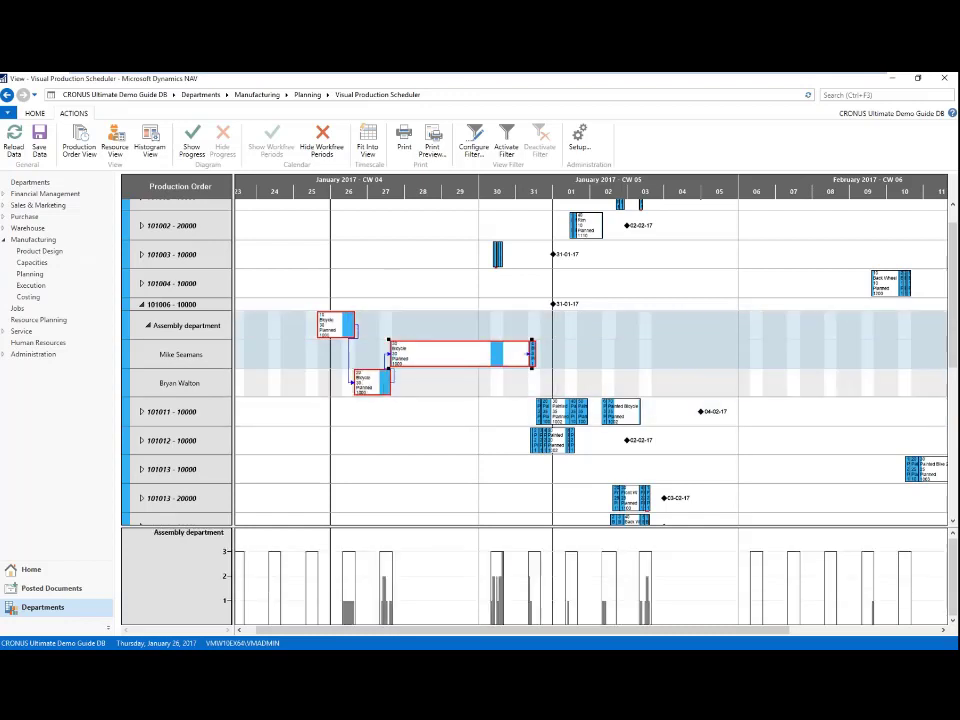
Open the planned production order card for 101006 and display the routing of its Bicycle line
left_click_drag(545, 192, 601, 193)
scroll(476, 192, "up", 1)
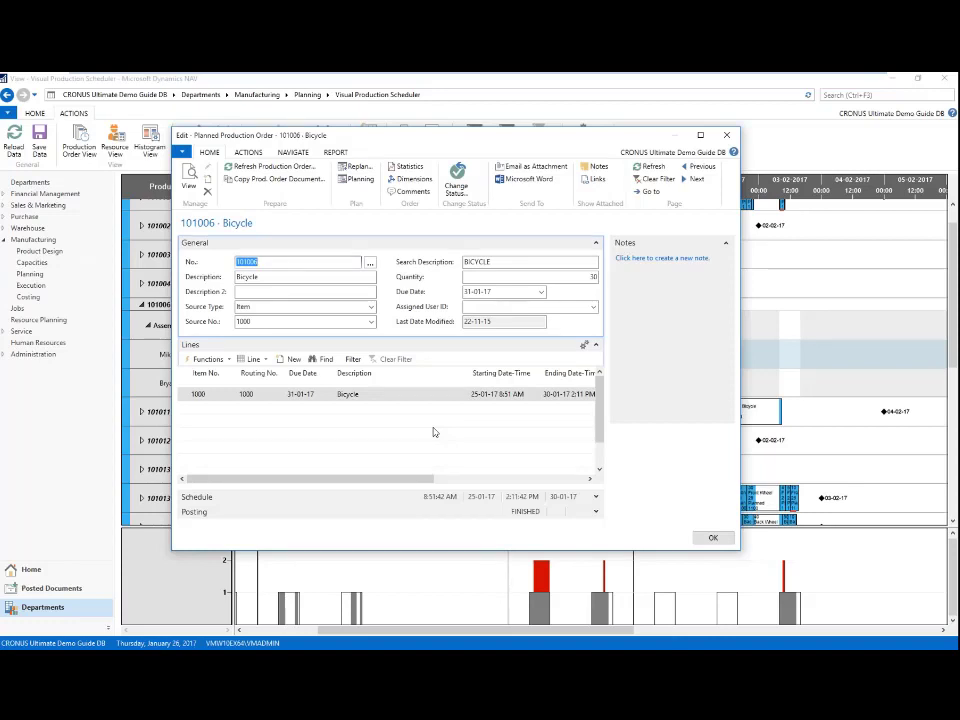
left_click(254, 366)
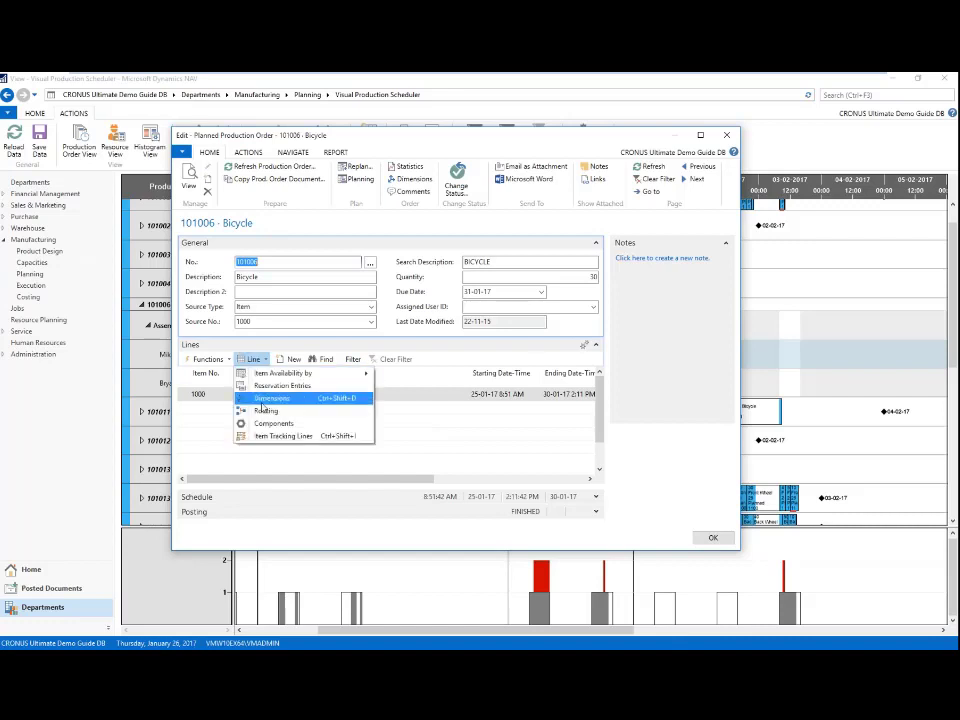
left_click(264, 412)
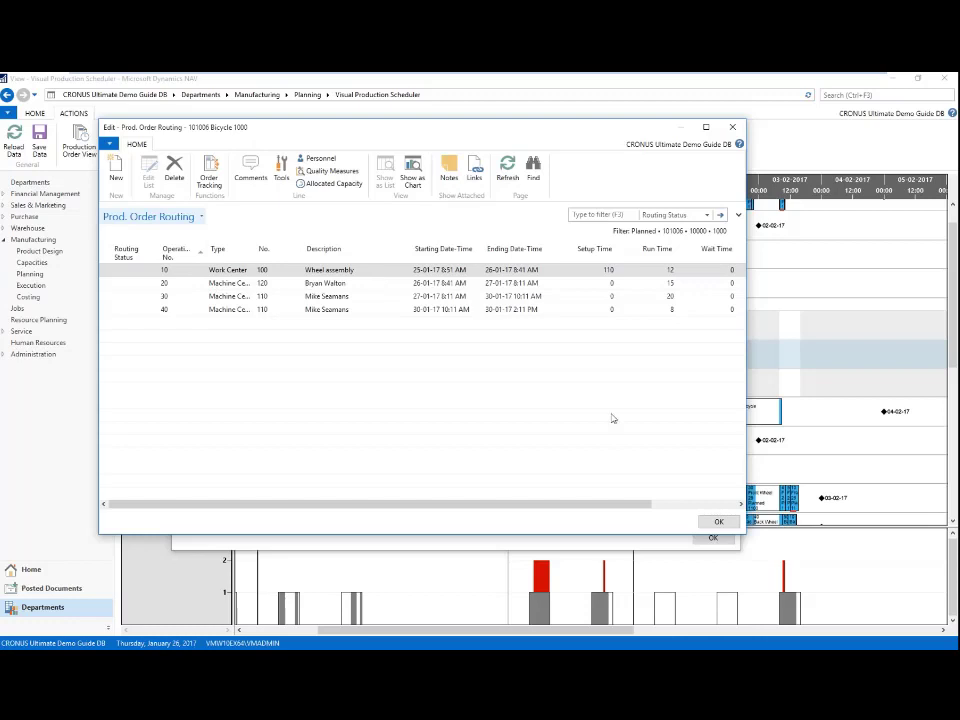
Close the routing and order windows, and inspect the Assembly department's capacity load and its work center card
left_click(718, 521)
left_click(714, 538)
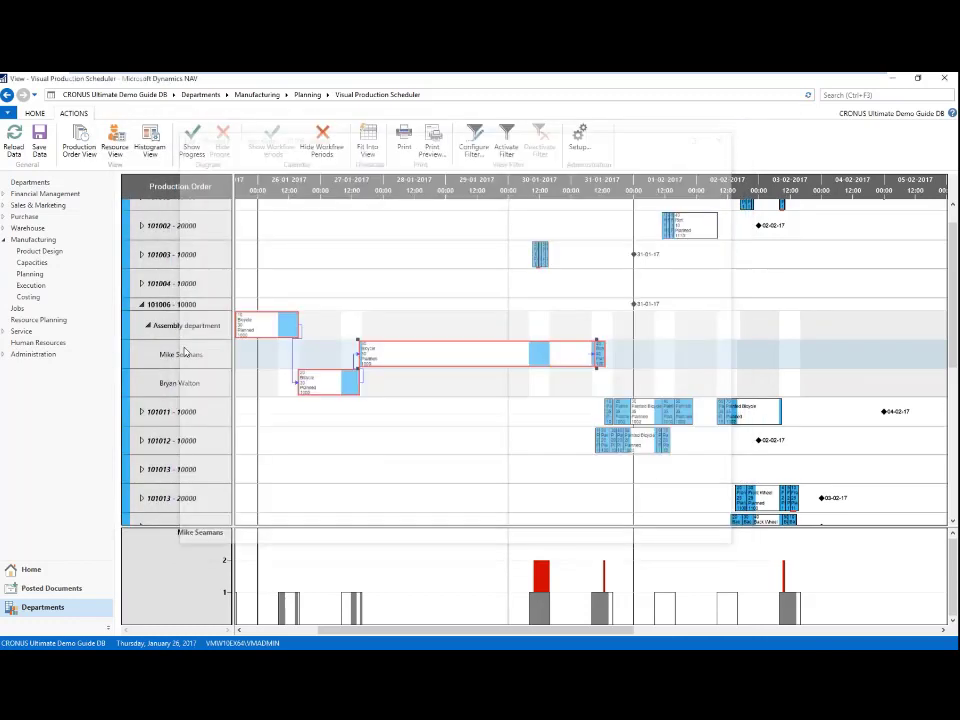
left_click(185, 327)
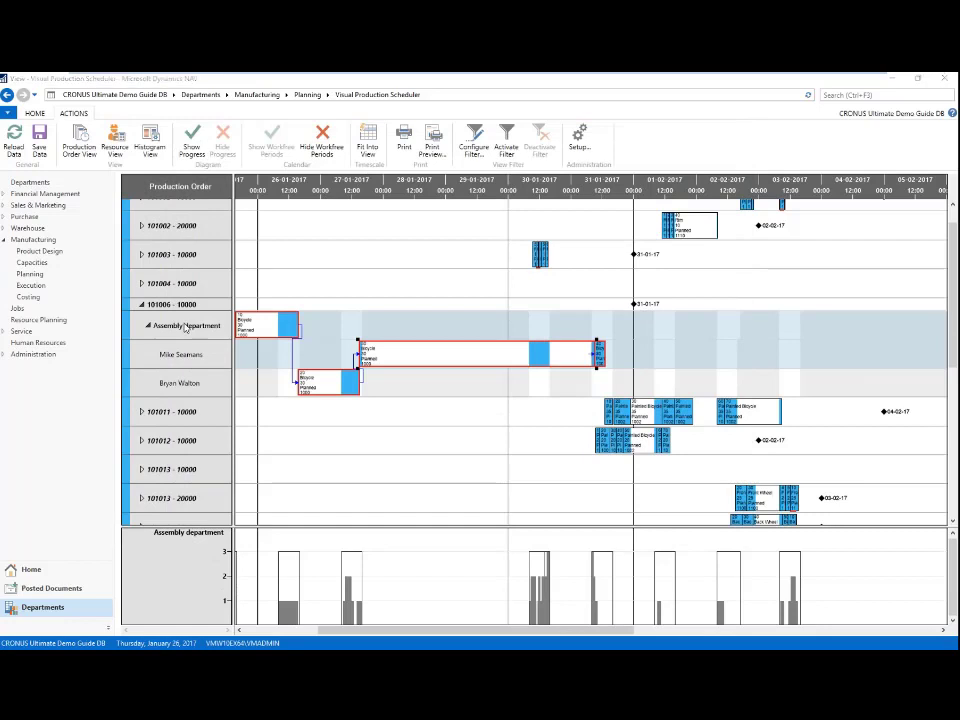
double_click(185, 327)
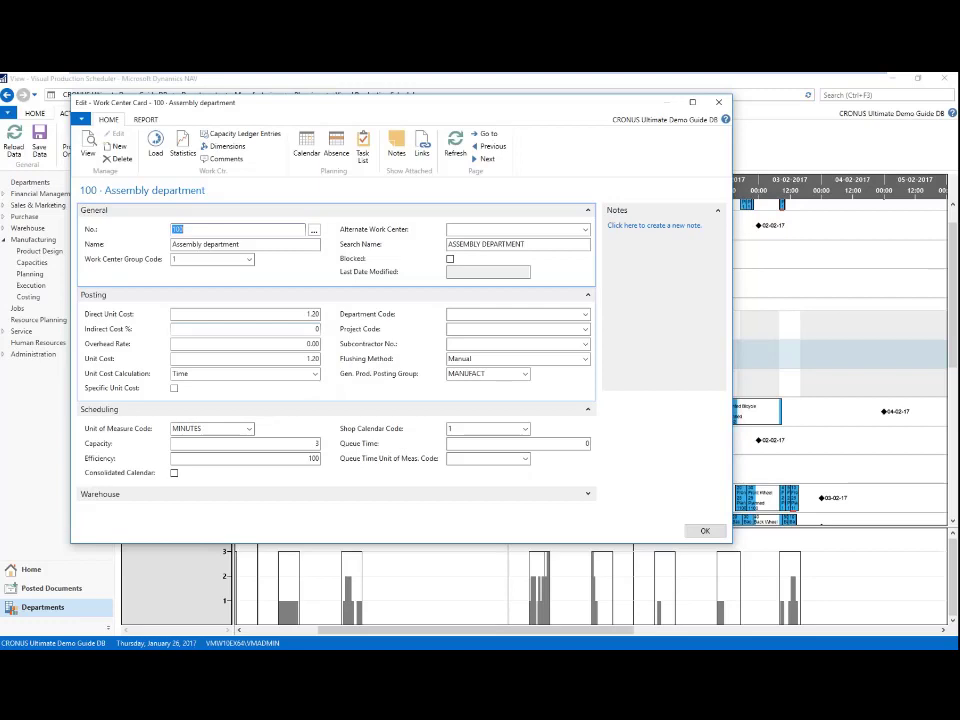
left_click(705, 530)
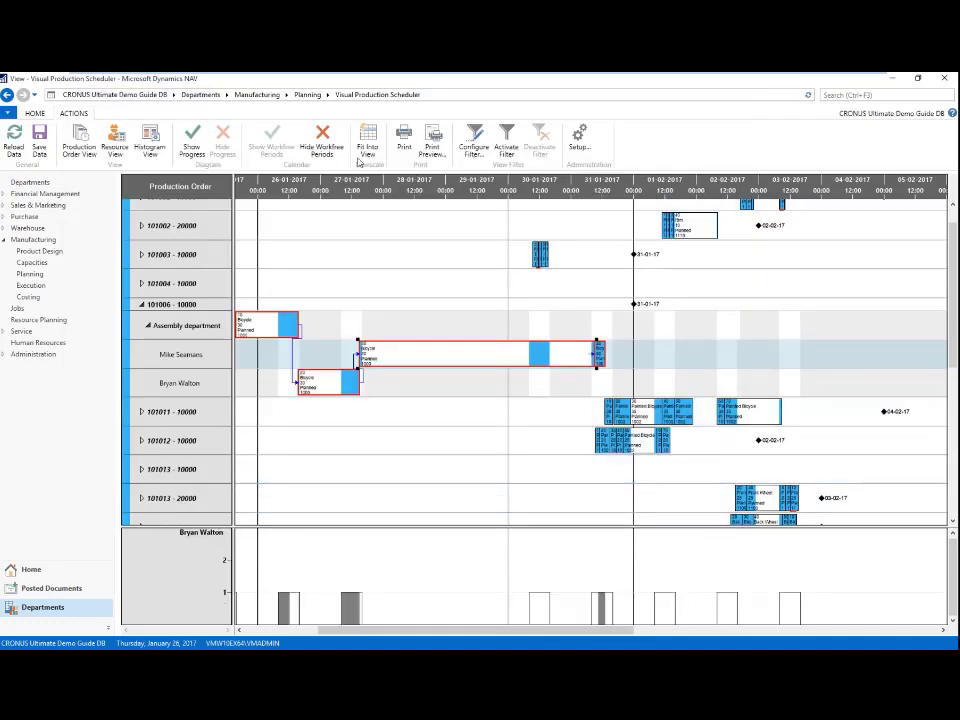
Leave the production scheduler without saving the schedule changes and open the Visual Jobs Scheduler from the Jobs department without any data filters
left_click(200, 94)
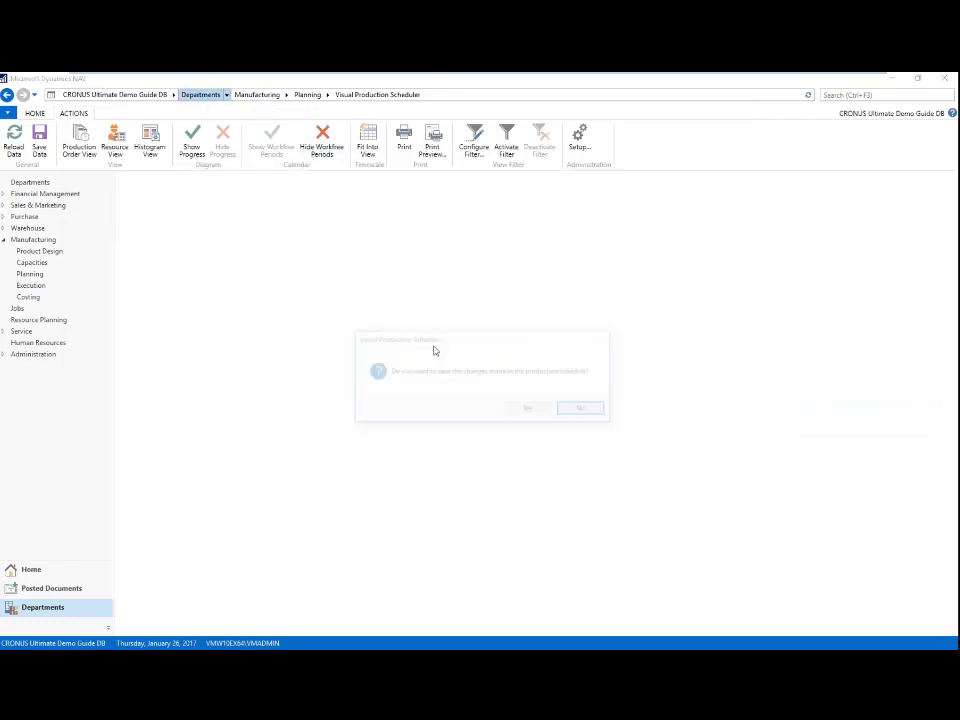
left_click(586, 410)
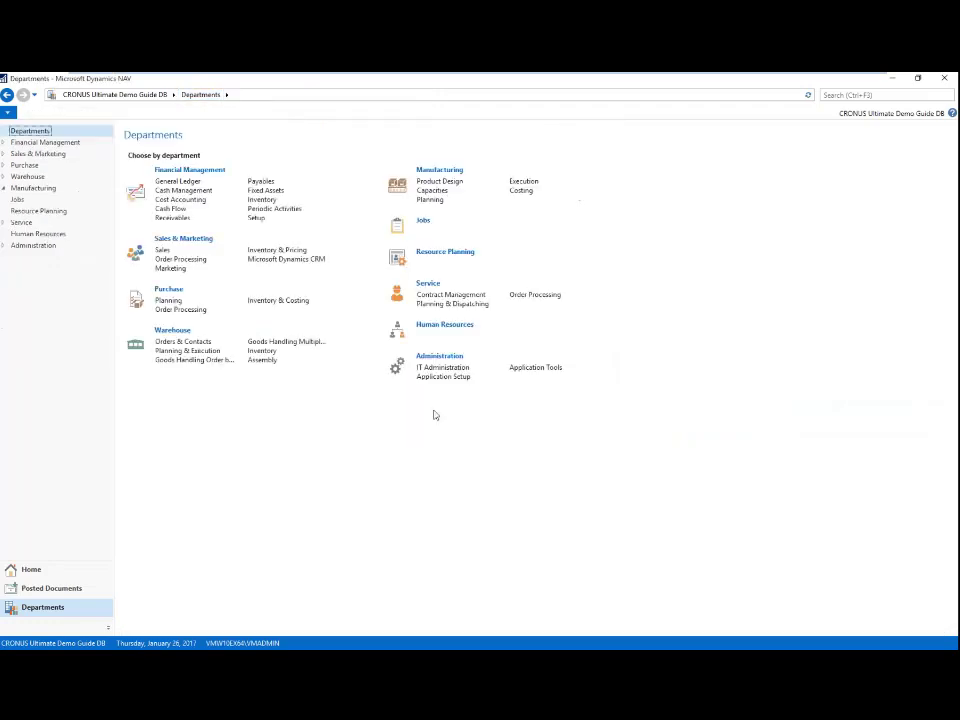
left_click(424, 221)
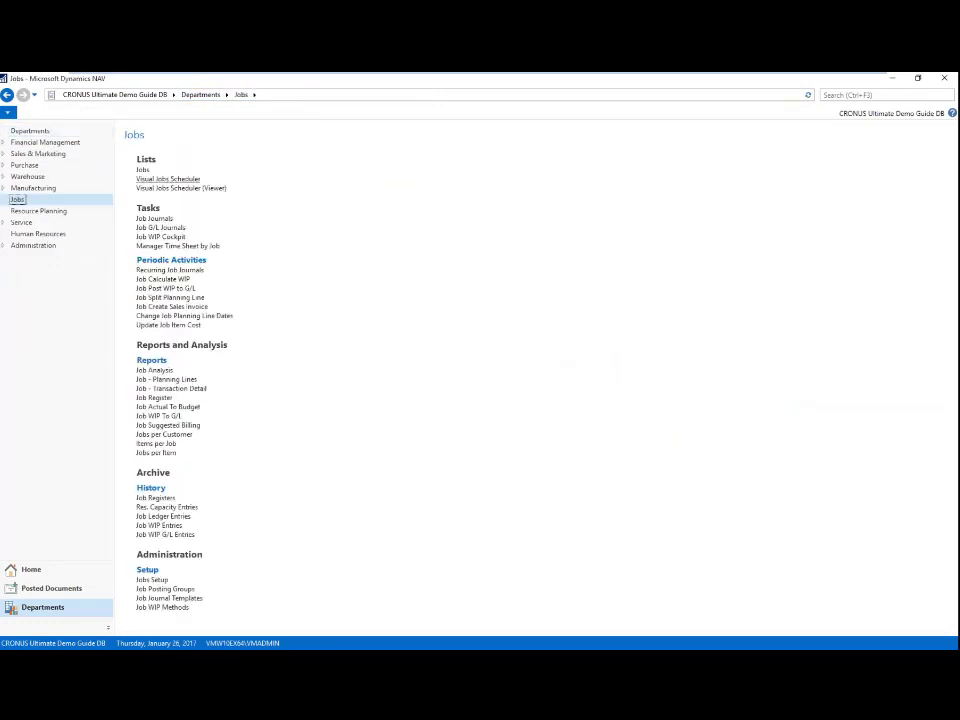
left_click(166, 179)
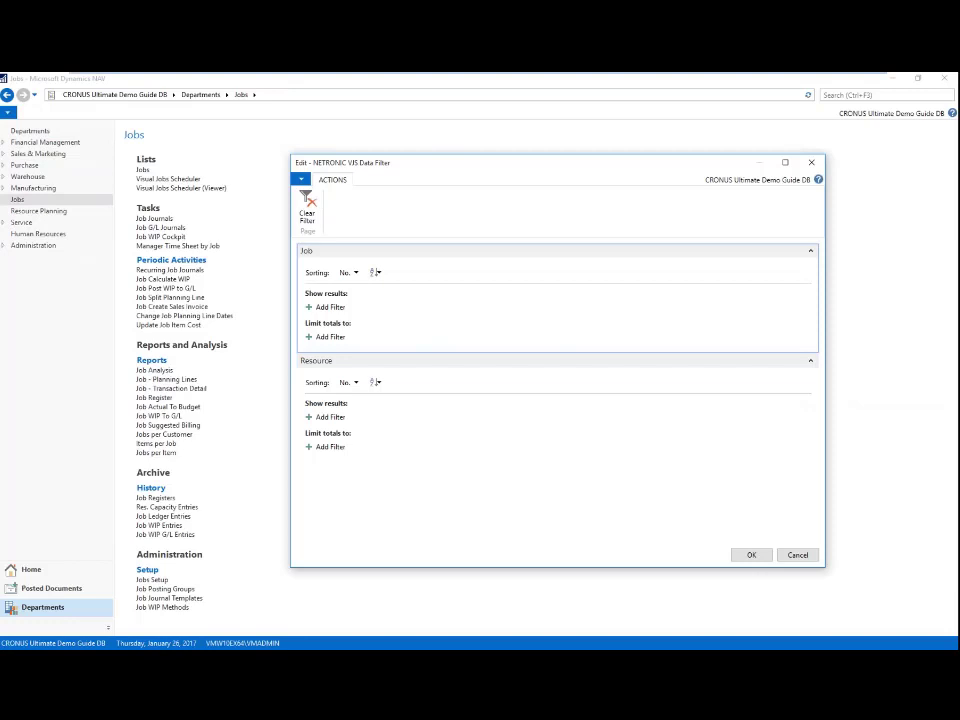
left_click(748, 554)
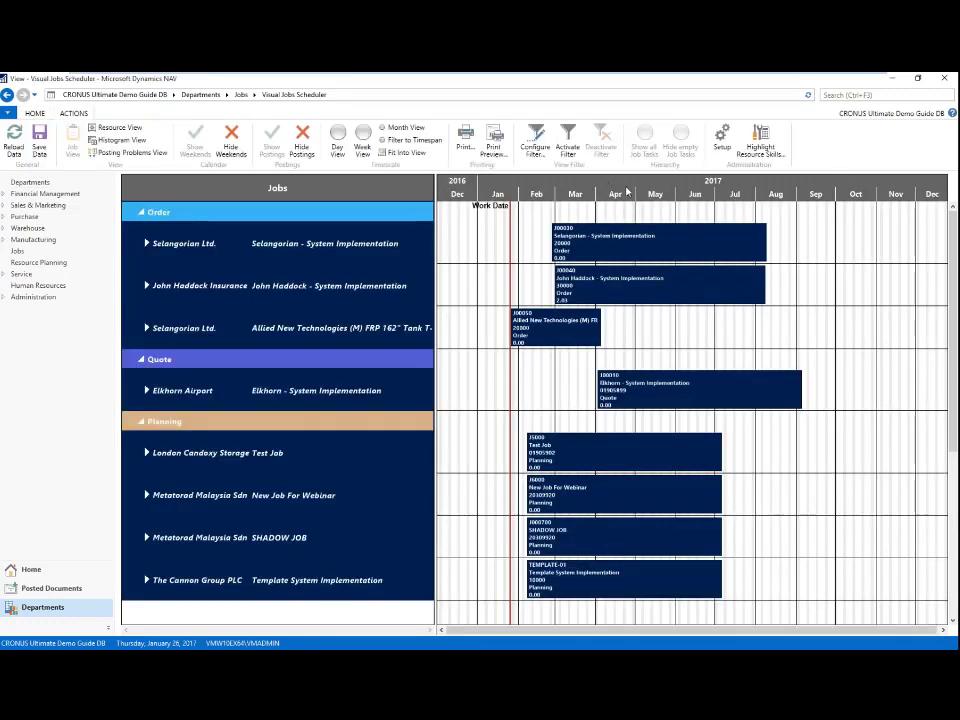
Enlarge the timescale and chart area, and expand order job J00030 (Selangorian - System Implementation) into its phases
scroll(619, 188, "up", 3)
left_click_drag(642, 190, 649, 190)
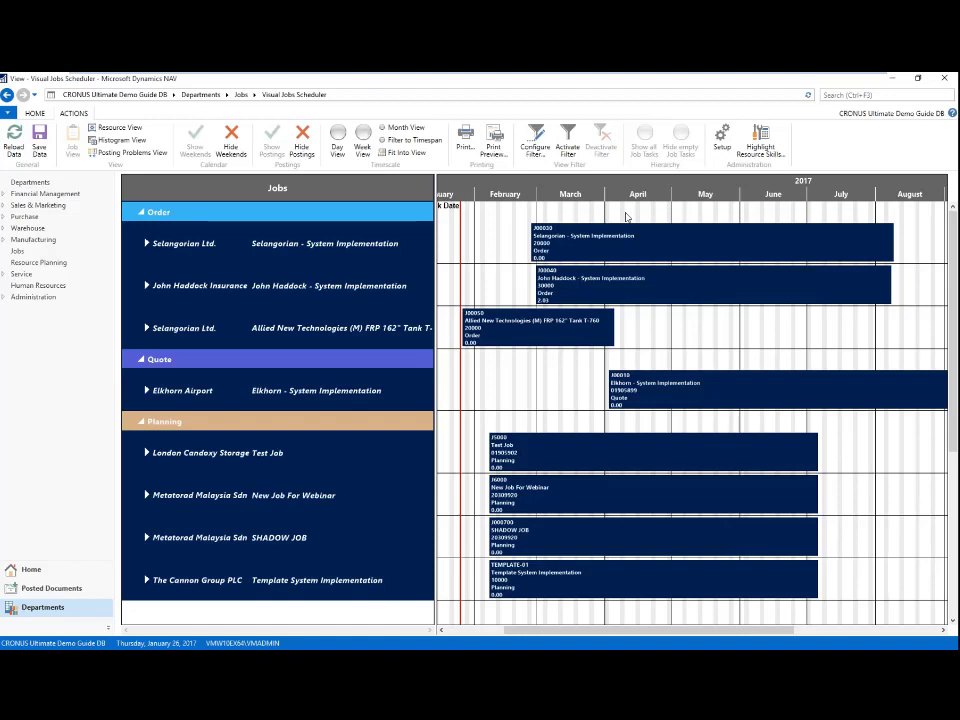
left_click(146, 243)
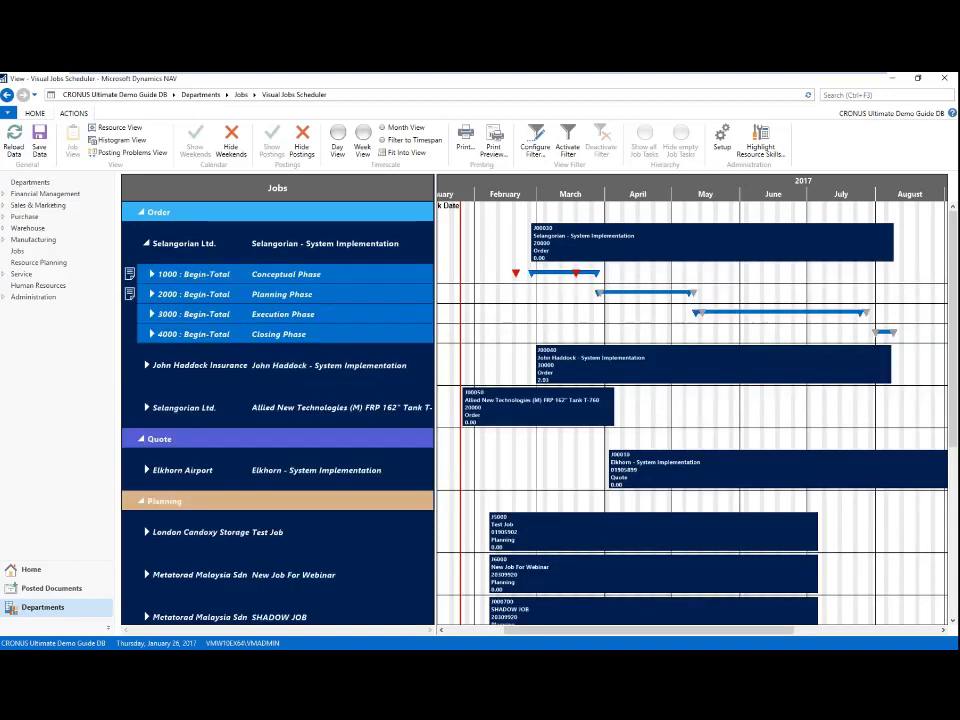
scroll(519, 215, "up", 4)
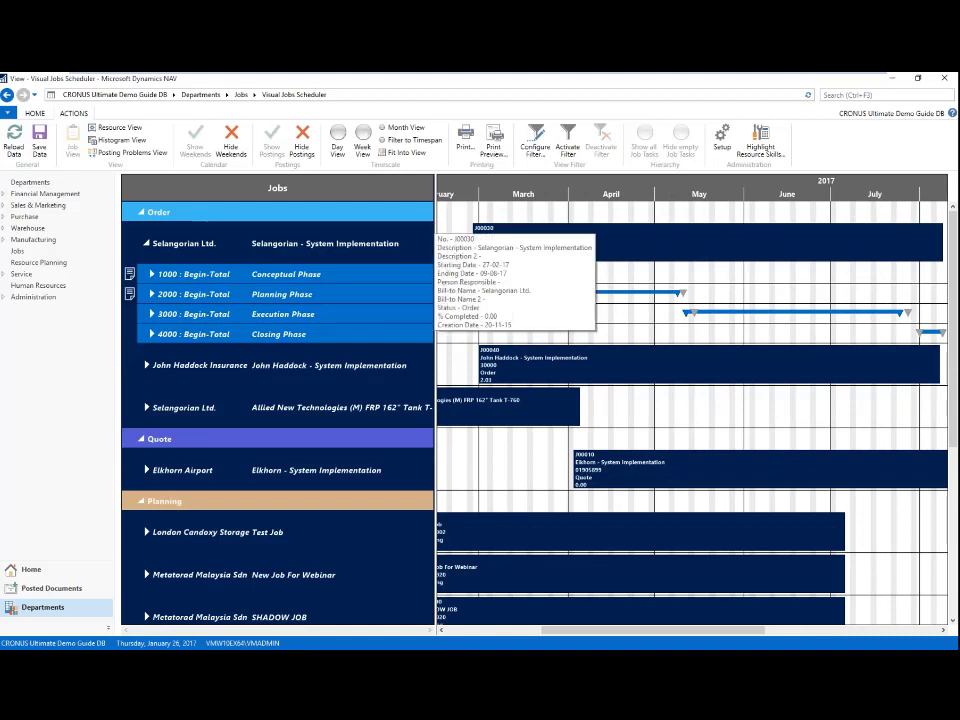
left_click_drag(436, 208, 376, 208)
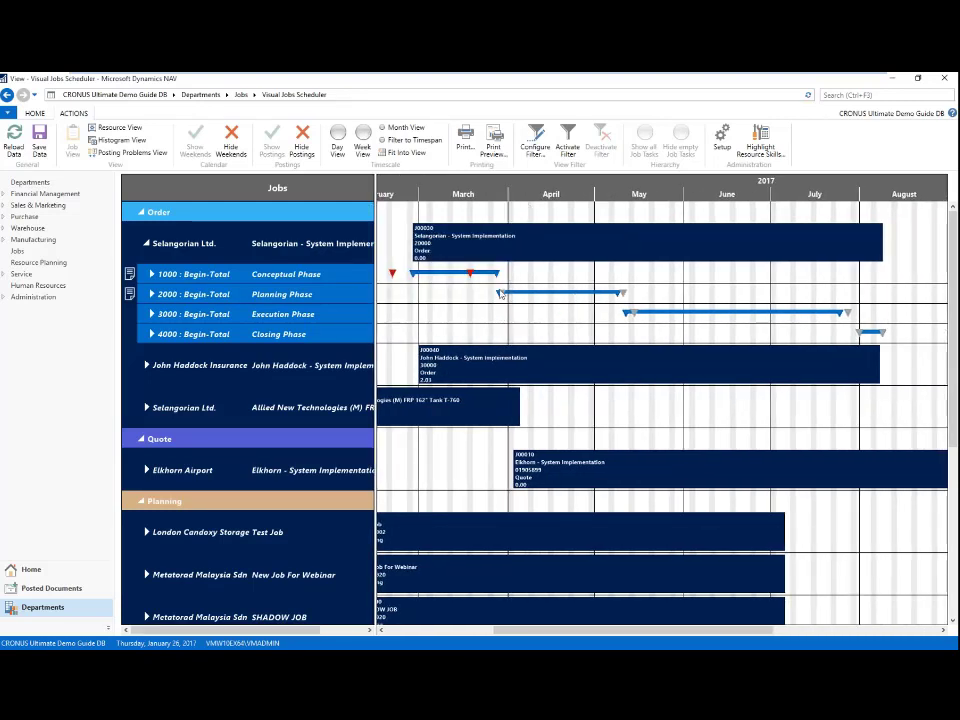
Inspect the details of job J00030 and expand its Conceptual Phase and Planning Phase into their tasks
mouse_move(462, 242)
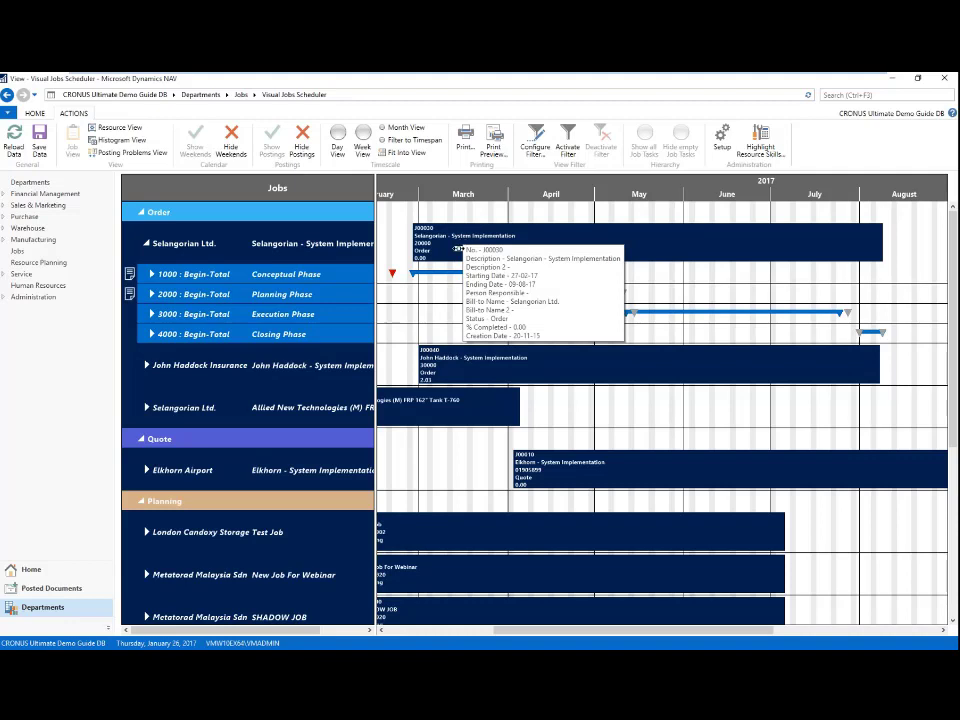
mouse_move(470, 274)
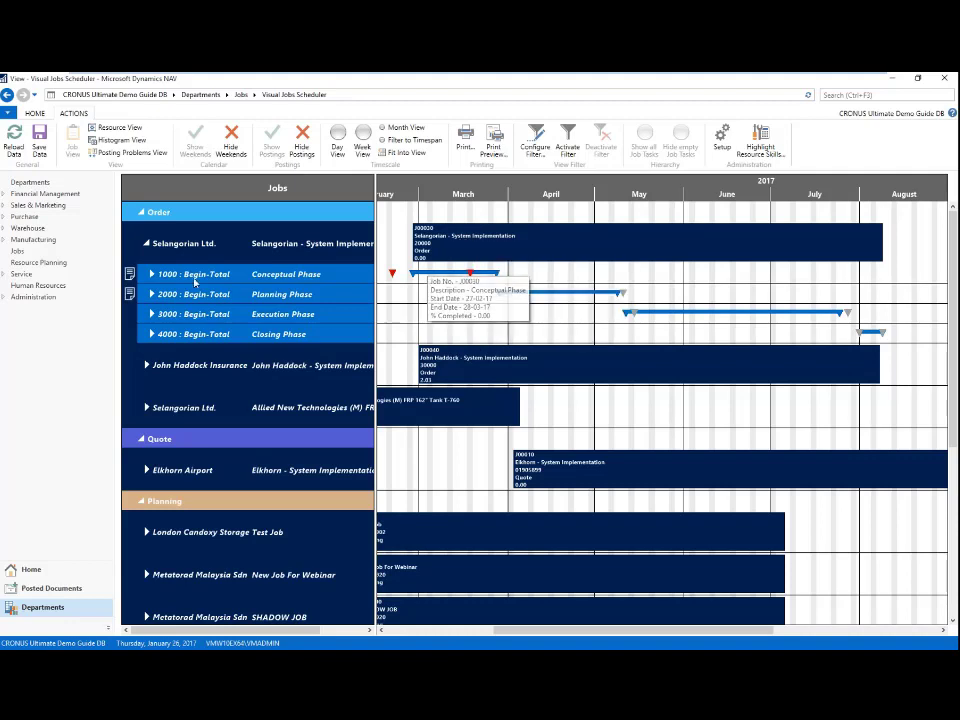
left_click(151, 274)
left_click(152, 374)
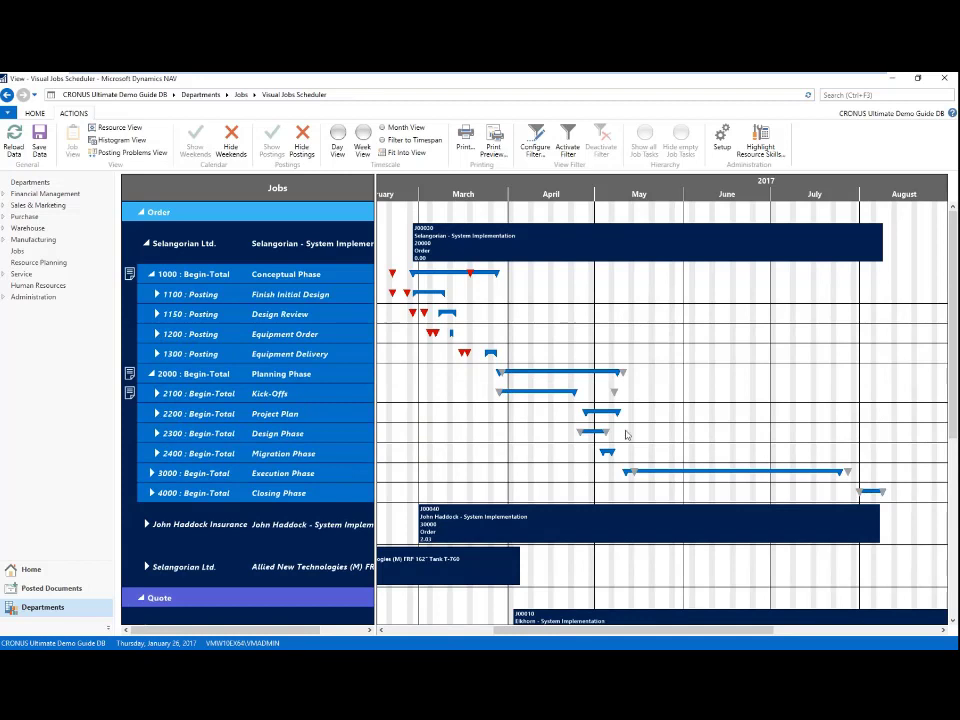
mouse_move(446, 272)
Look up the resources assigned to task 2210, Develop Detailed Project Plan, and collapse the Project Plan branch again
left_click(157, 413)
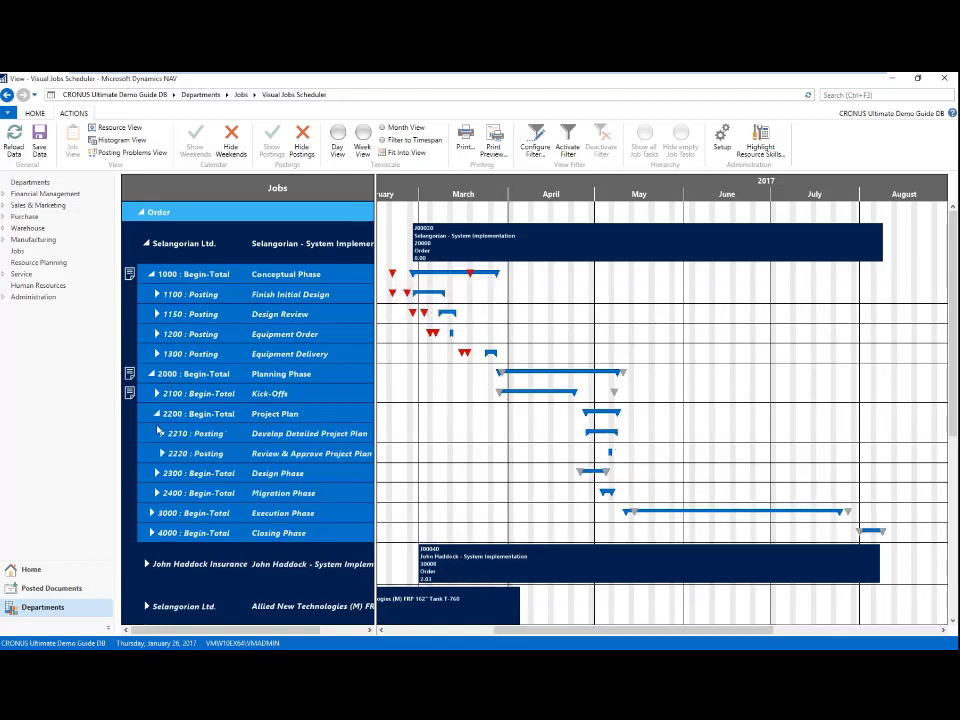
left_click(161, 433)
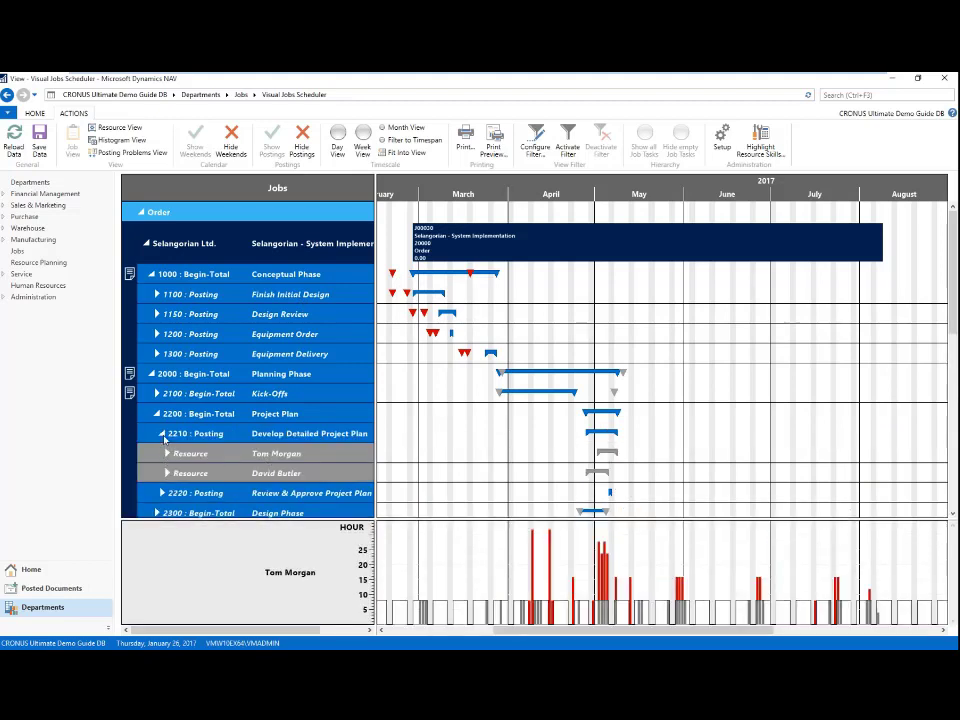
left_click(161, 433)
left_click(157, 413)
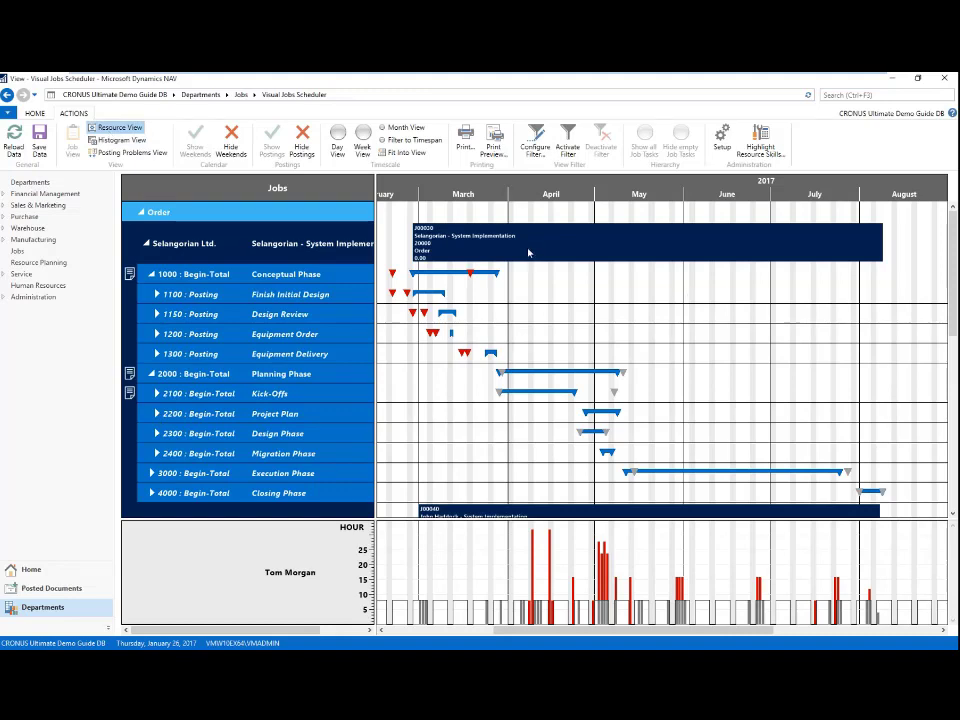
Switch to the resource view and examine the project managers' assignments and load around February and March 2017 at weekly scale
scroll(541, 183, "up", 4)
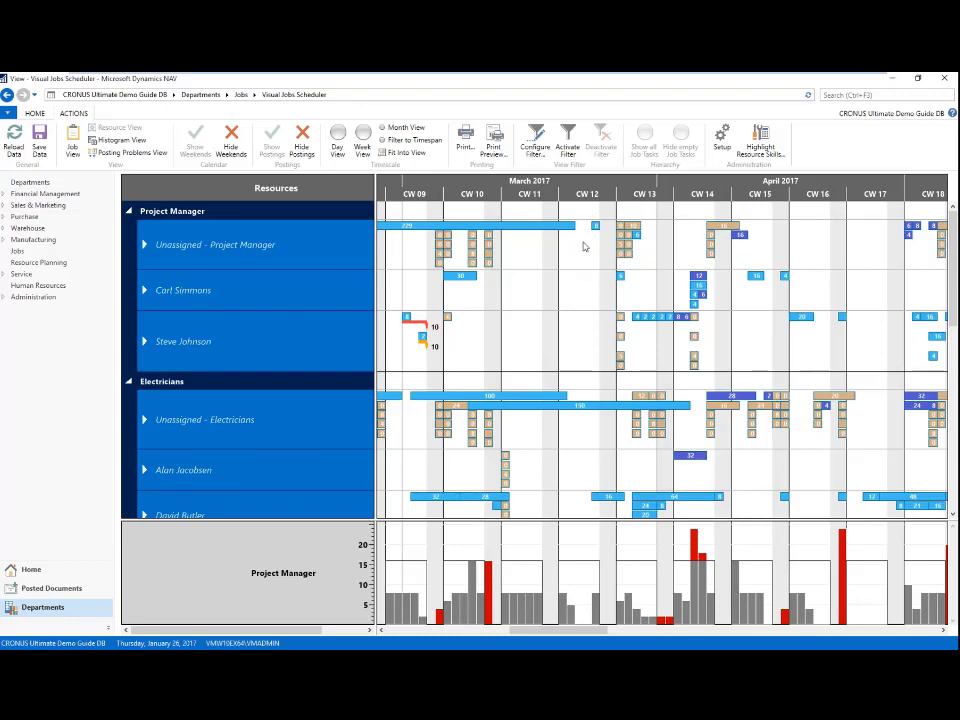
scroll(649, 194, "left", 3)
scroll(649, 194, "up", 3)
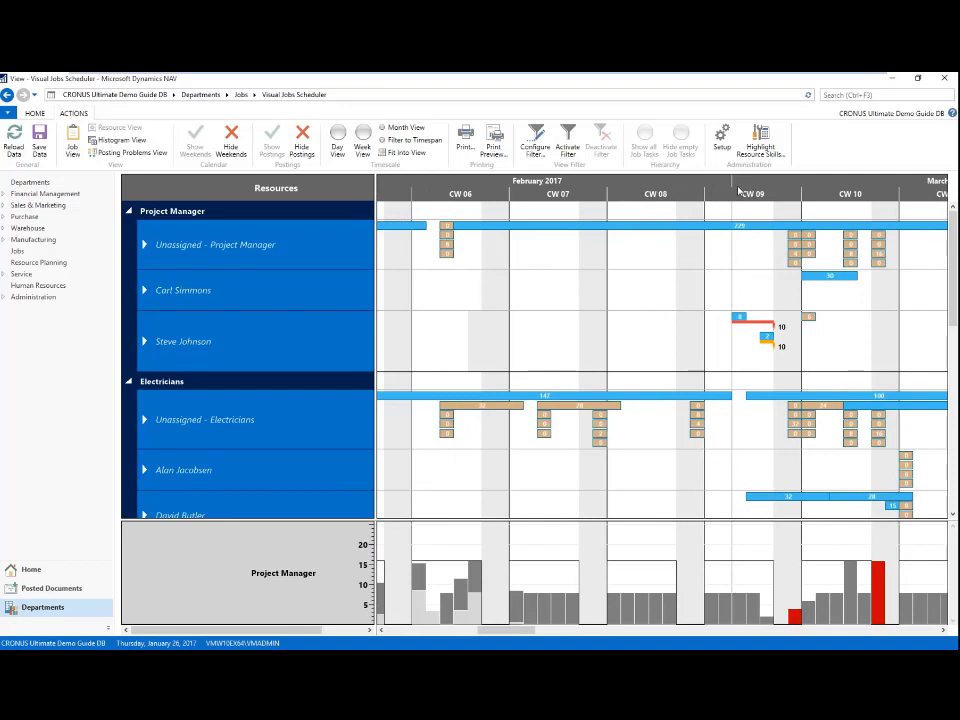
scroll(510, 208, "right", 4)
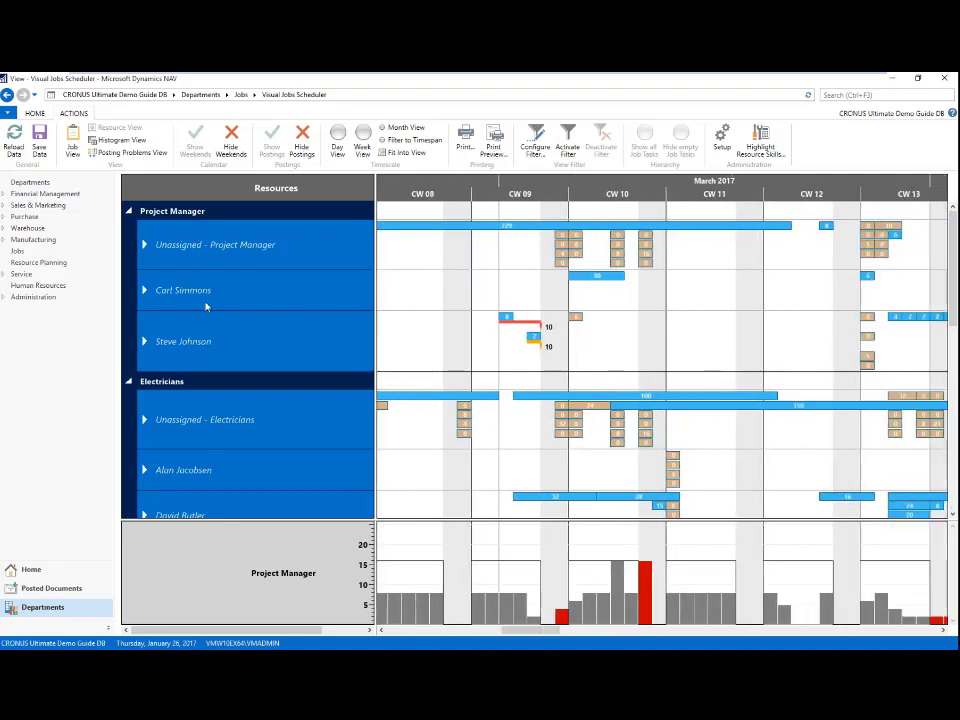
mouse_move(212, 343)
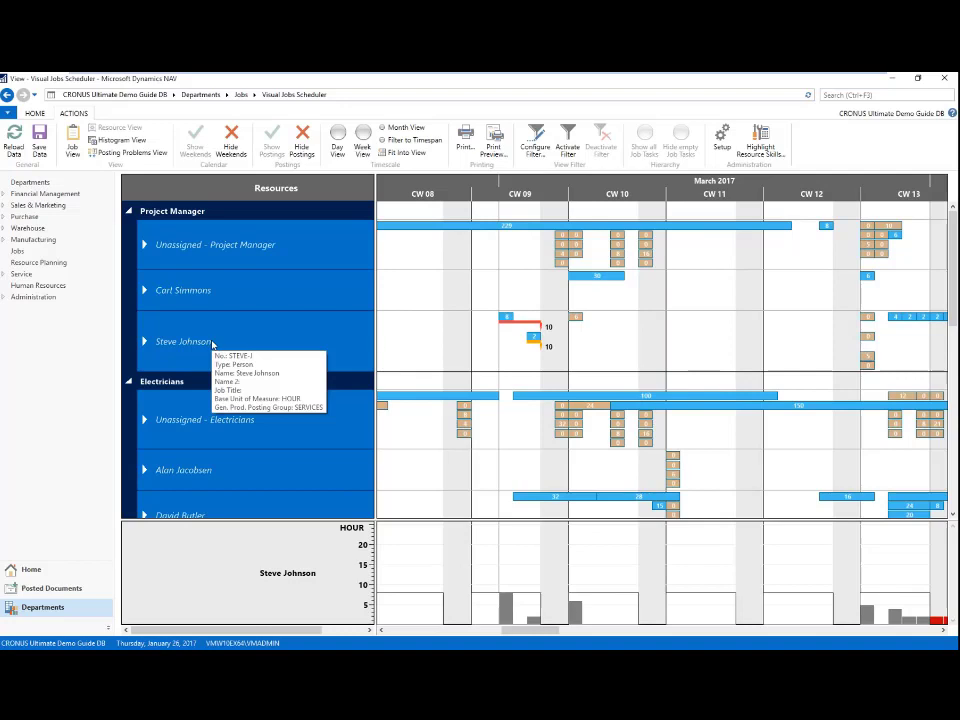
Reassign the fourth electrician's 28-hour assignment in CW 10 to the last electrician of the group, keeping its dates
left_click_drag(953, 270, 954, 338)
left_click_drag(602, 361, 604, 394)
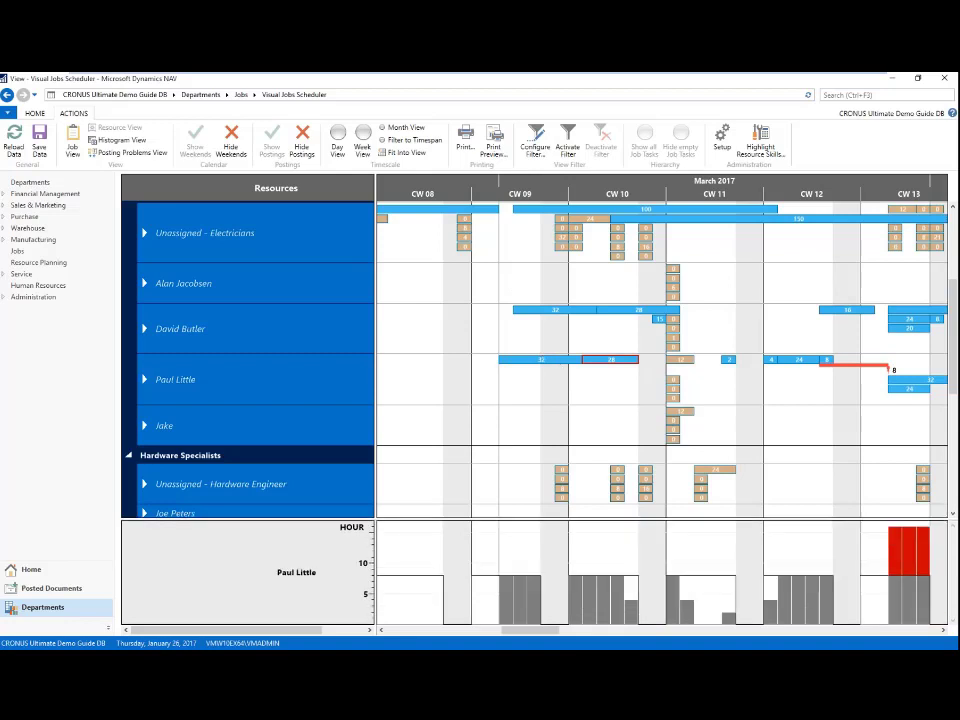
left_click_drag(602, 359, 602, 419)
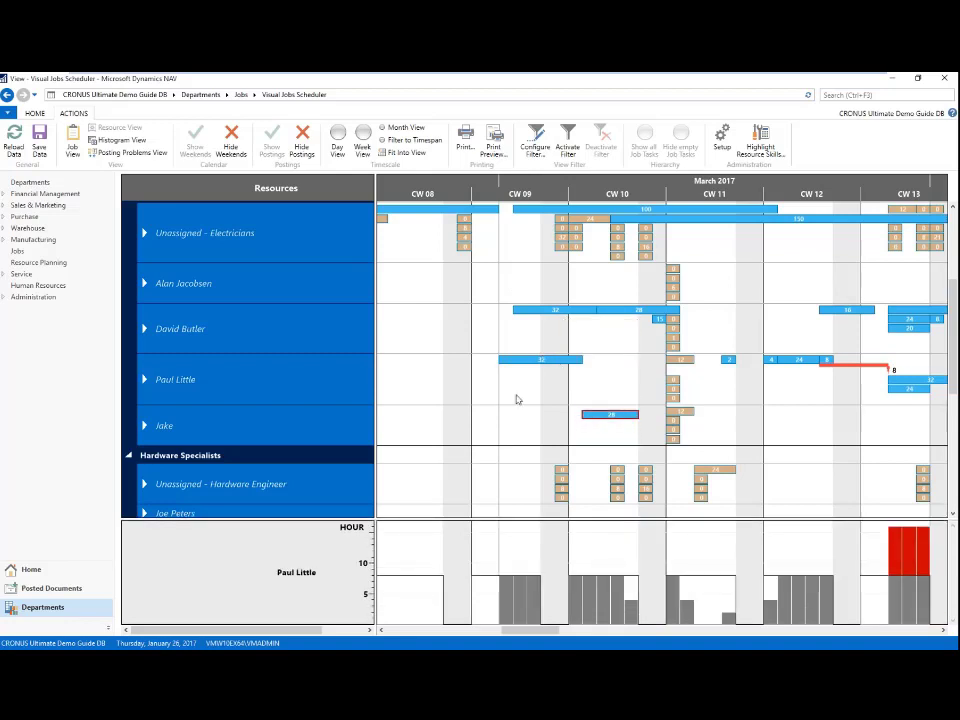
Check the load histograms of the electricians after the reassignment, in particular that of the assignment's previous resource
scroll(952, 340, "up", 1)
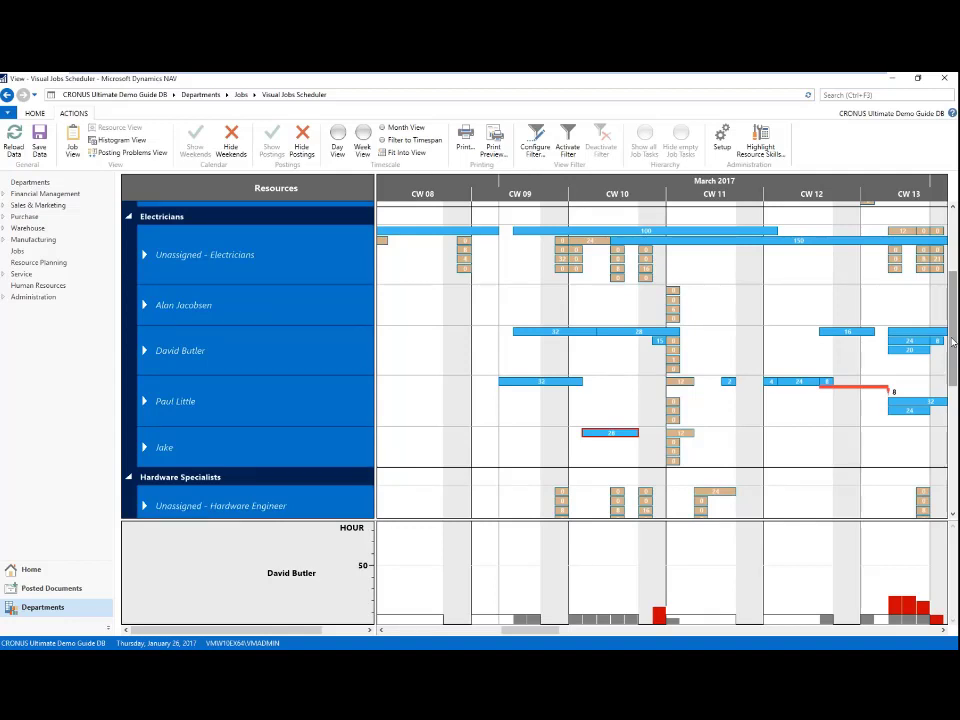
left_click(681, 408)
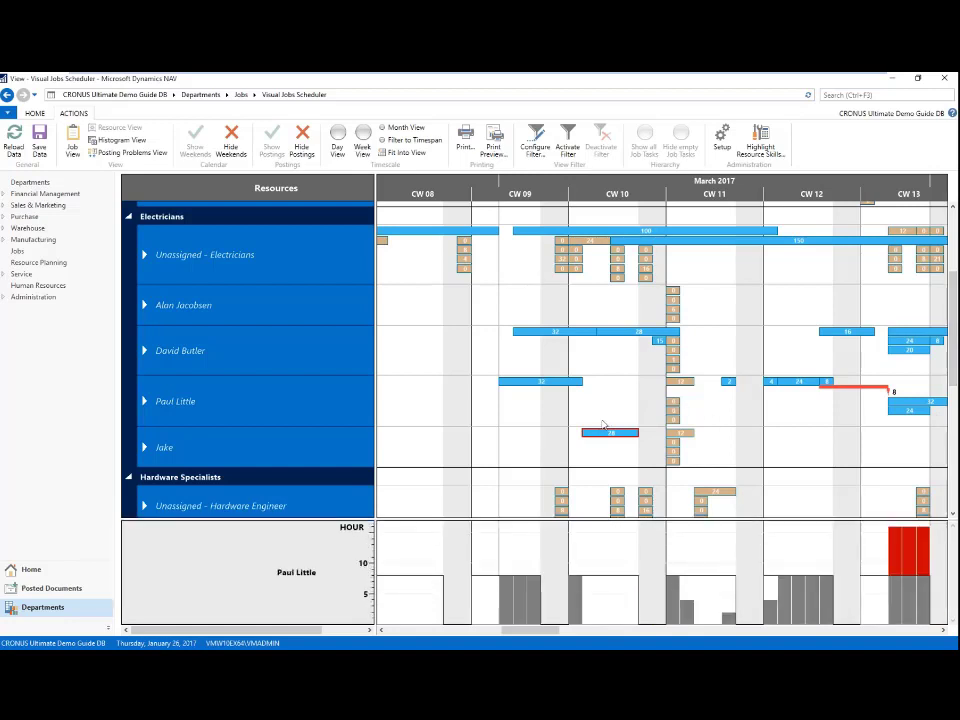
right_click(332, 417)
left_click(355, 422)
mouse_move(237, 412)
mouse_move(311, 408)
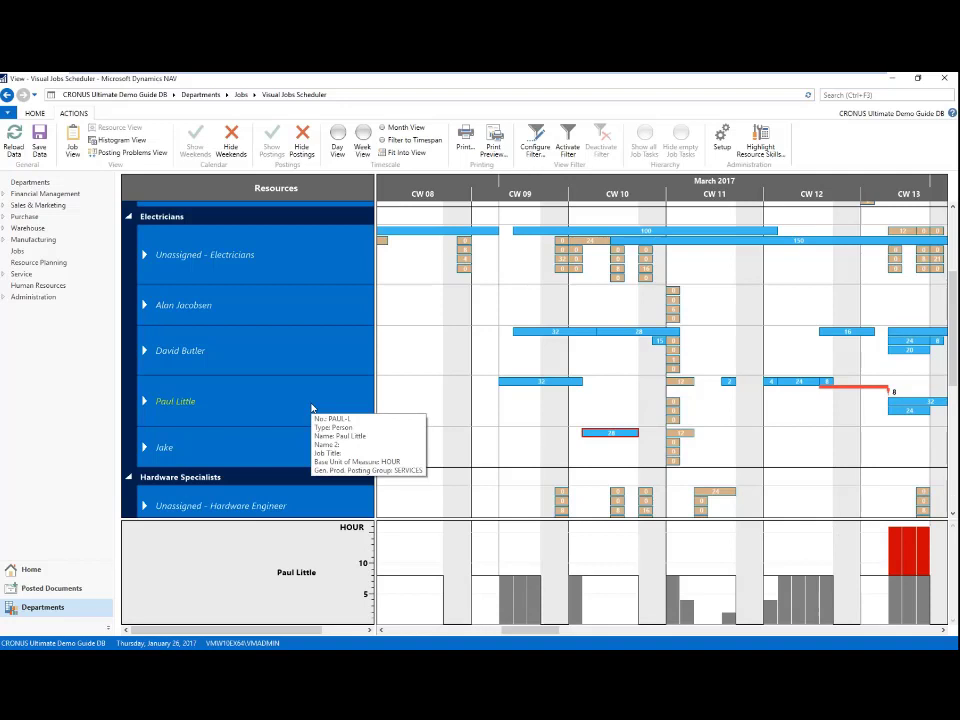
Open the histogram view and compare the workload of all resources against their capacity from January through July 2017
left_click(120, 140)
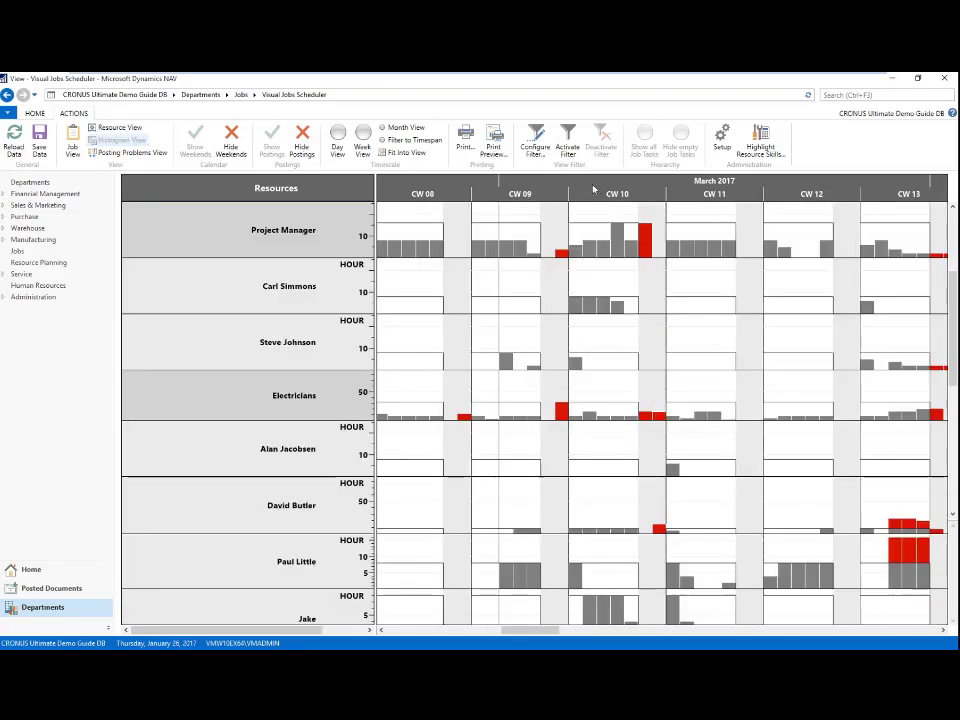
scroll(600, 192, "down", 3)
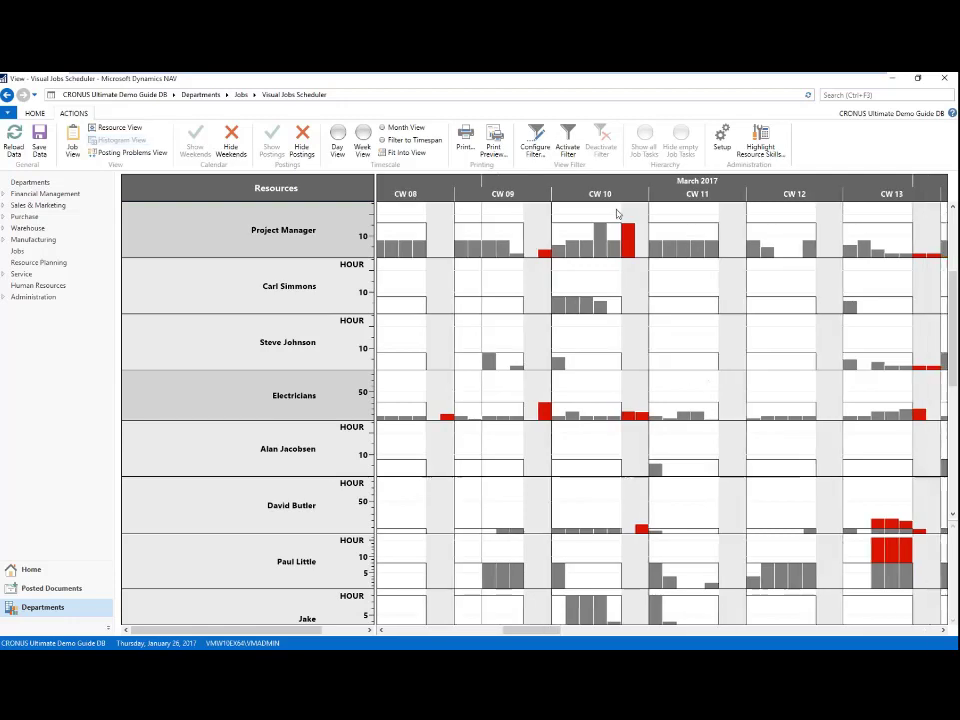
scroll(628, 190, "down", 4)
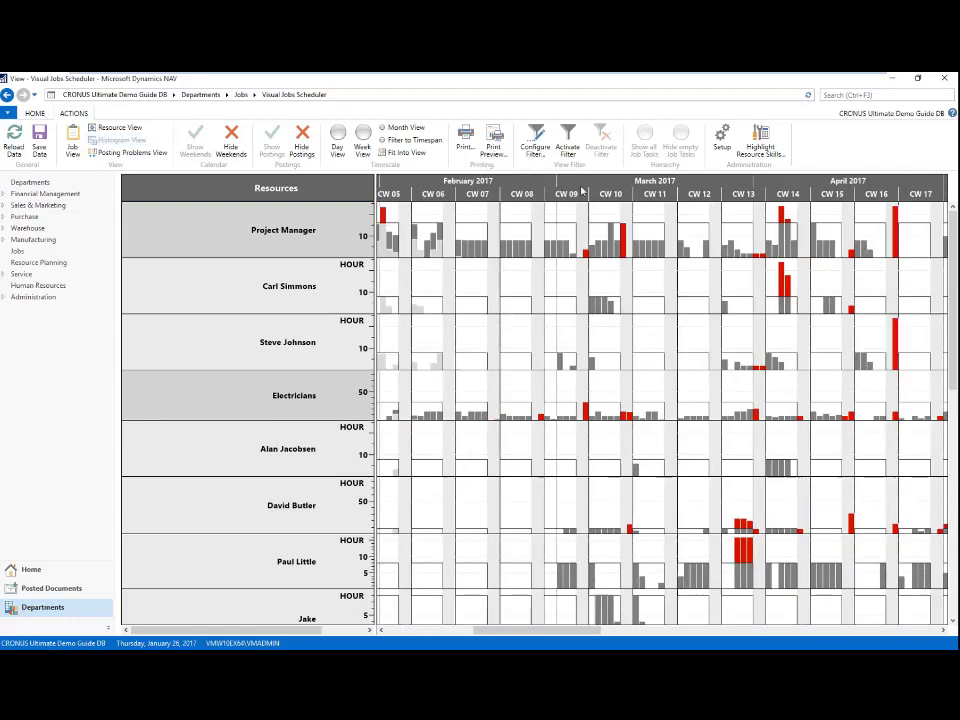
scroll(623, 190, "down", 1)
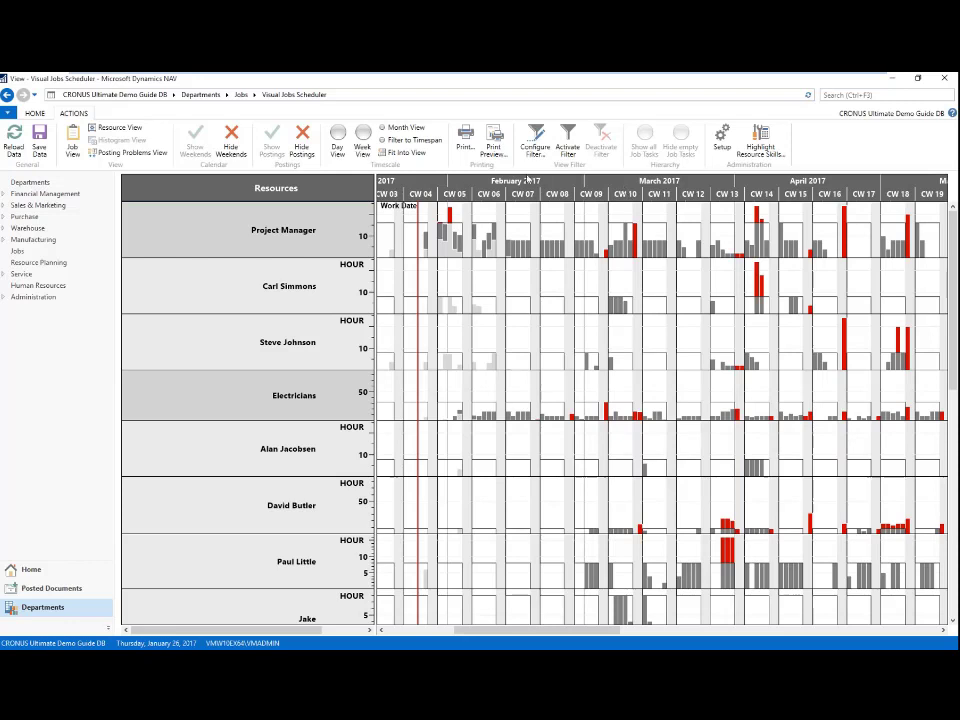
scroll(527, 180, "up", 2)
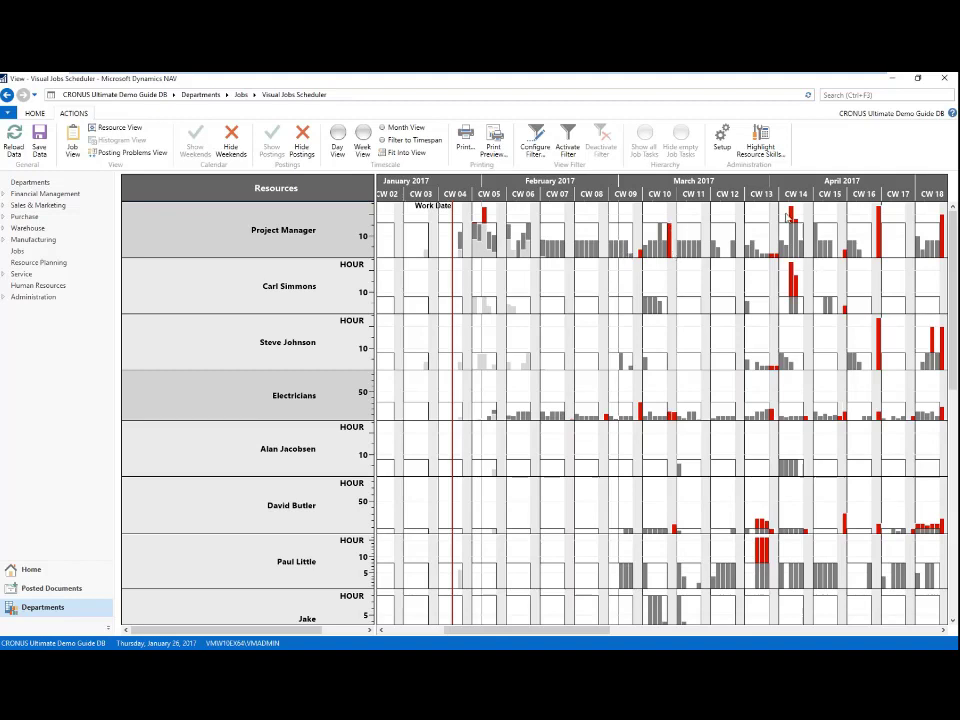
scroll(768, 190, "right", 5)
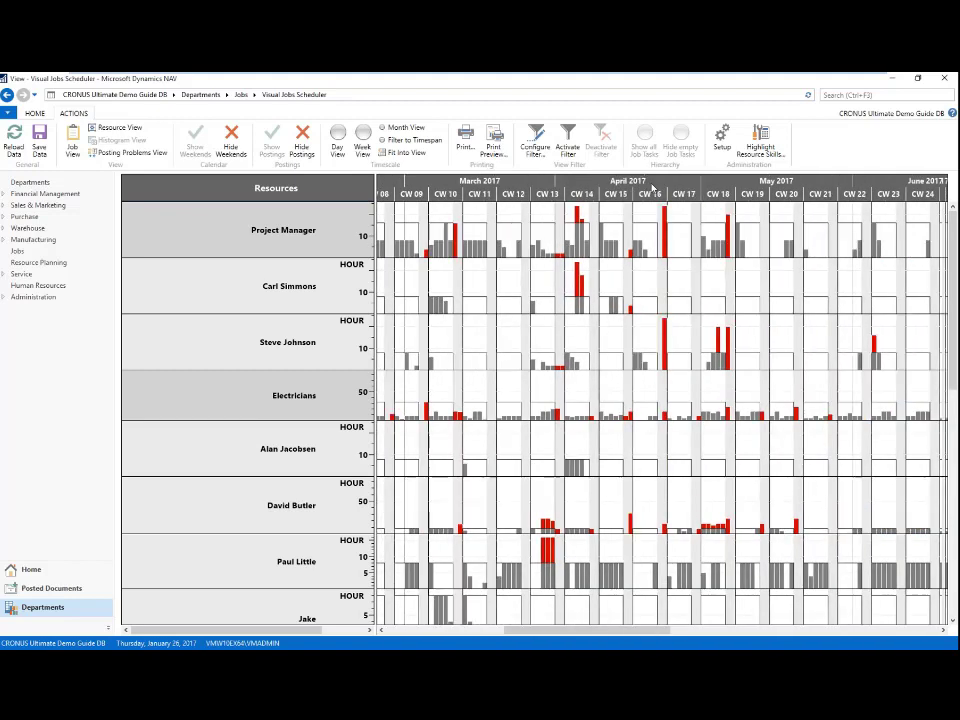
scroll(794, 182, "right", 4)
scroll(770, 190, "left", 4)
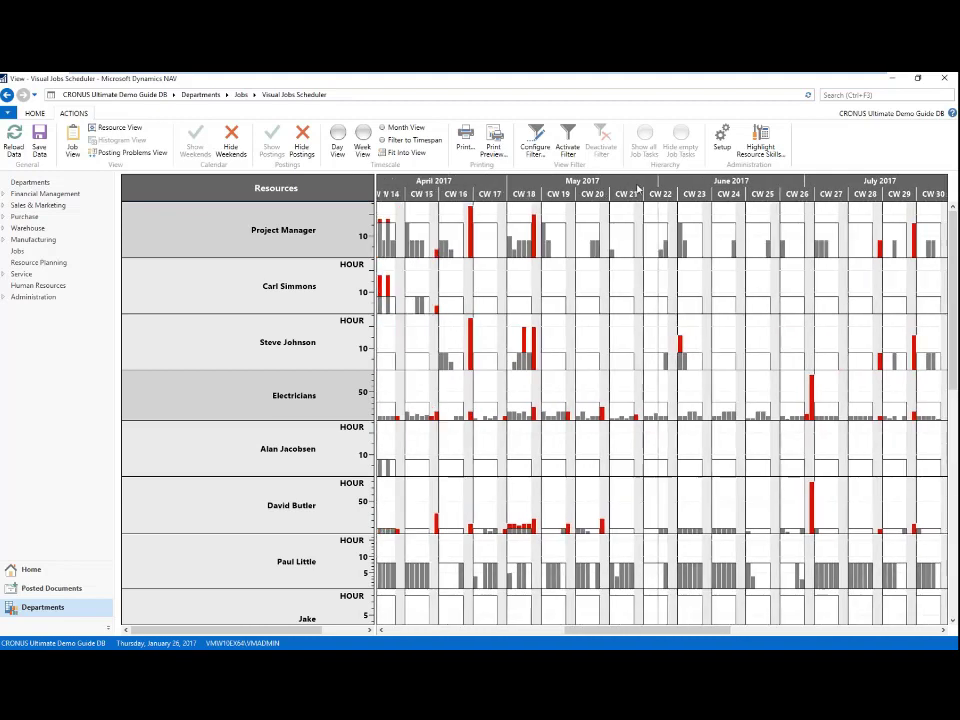
Return to the resource view and display the electricians' assignments for March and April 2017 at weekly scale
scroll(768, 192, "left", 6)
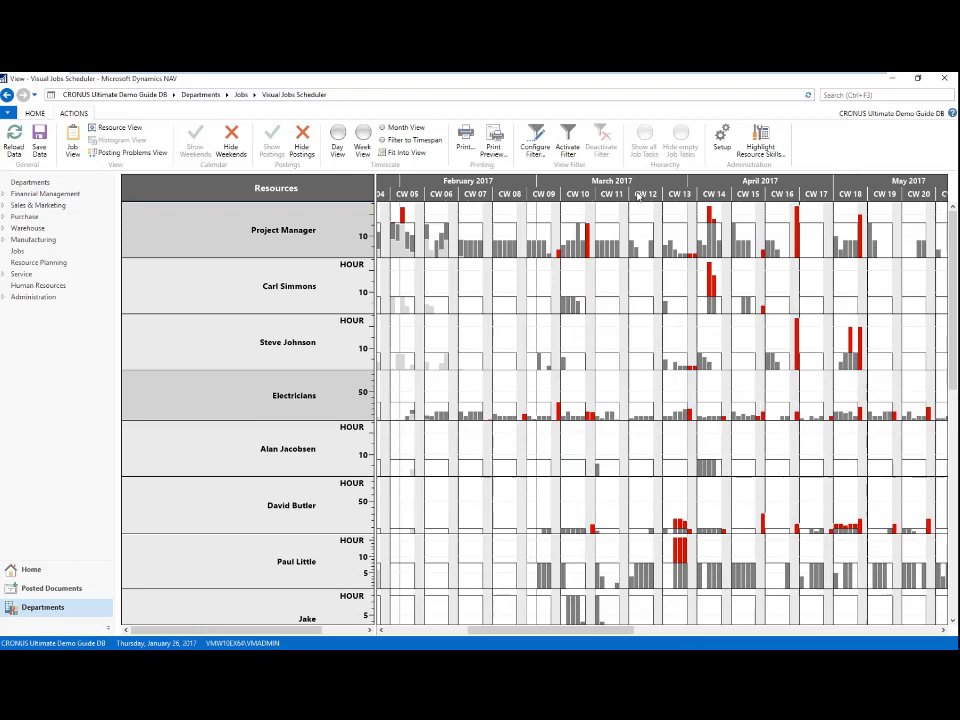
left_click(108, 128)
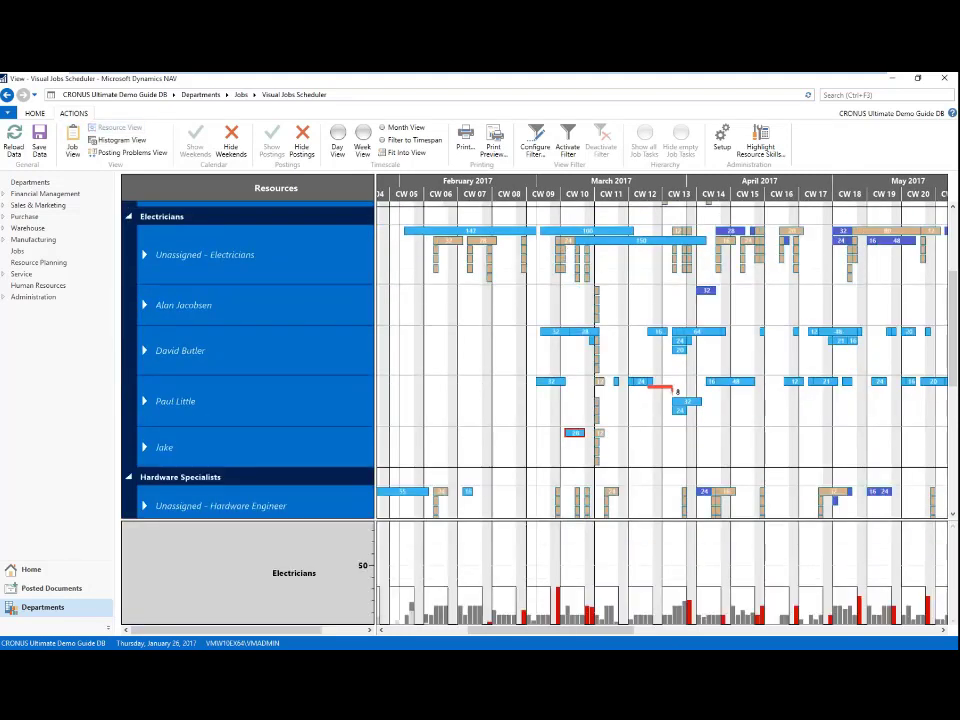
left_click_drag(567, 188, 675, 188)
left_click_drag(737, 188, 640, 188)
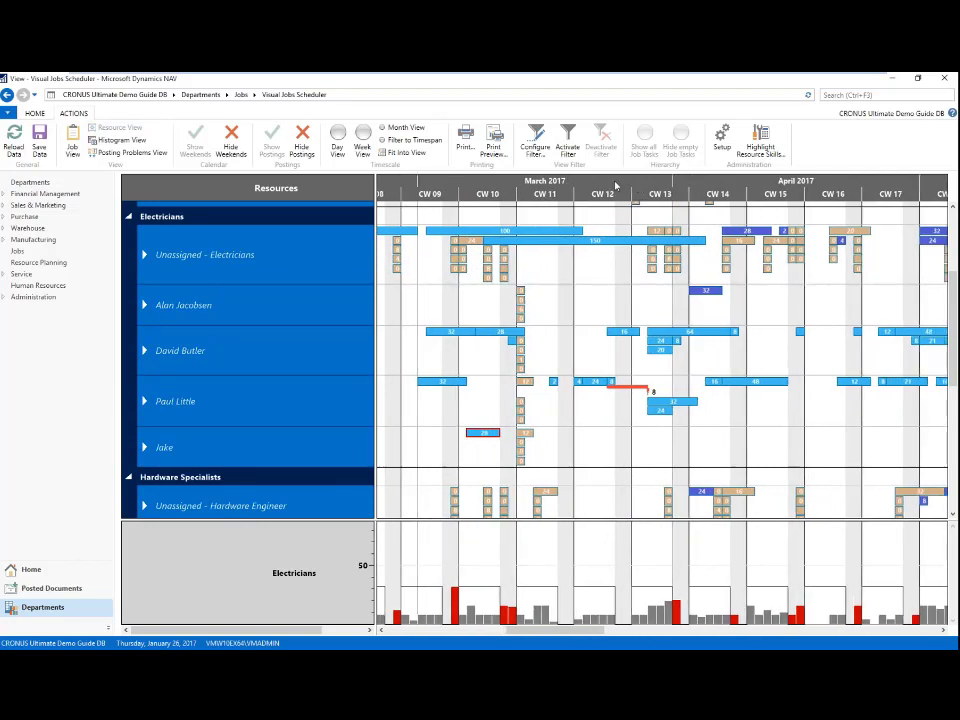
Open the view filter configuration and remove the GERMAN criterion from the employee qualification filter
left_click(535, 142)
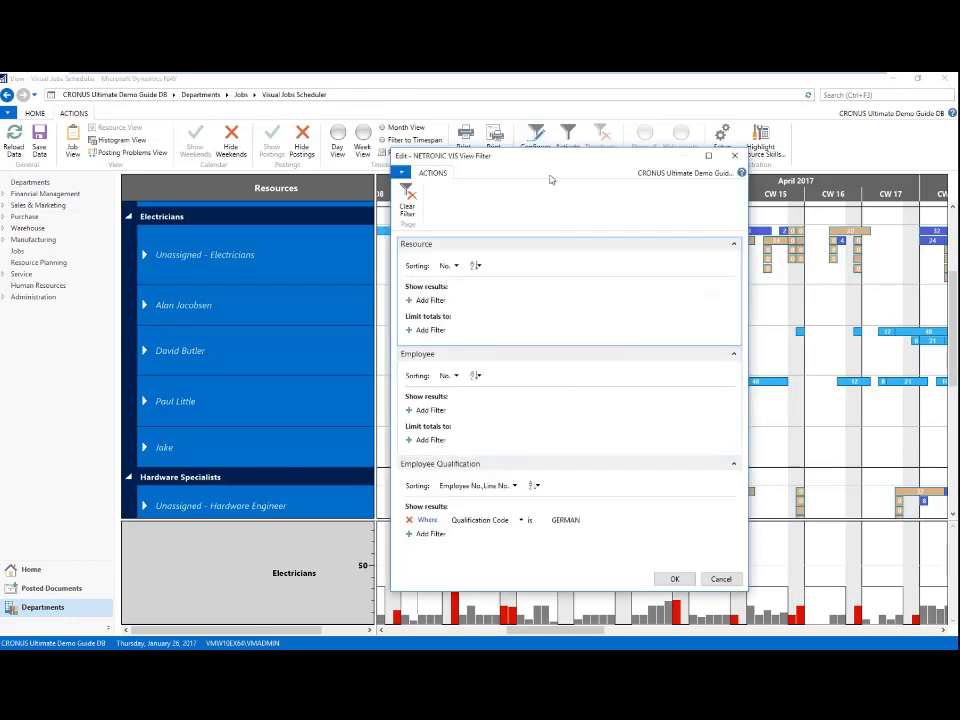
left_click_drag(565, 166, 283, 132)
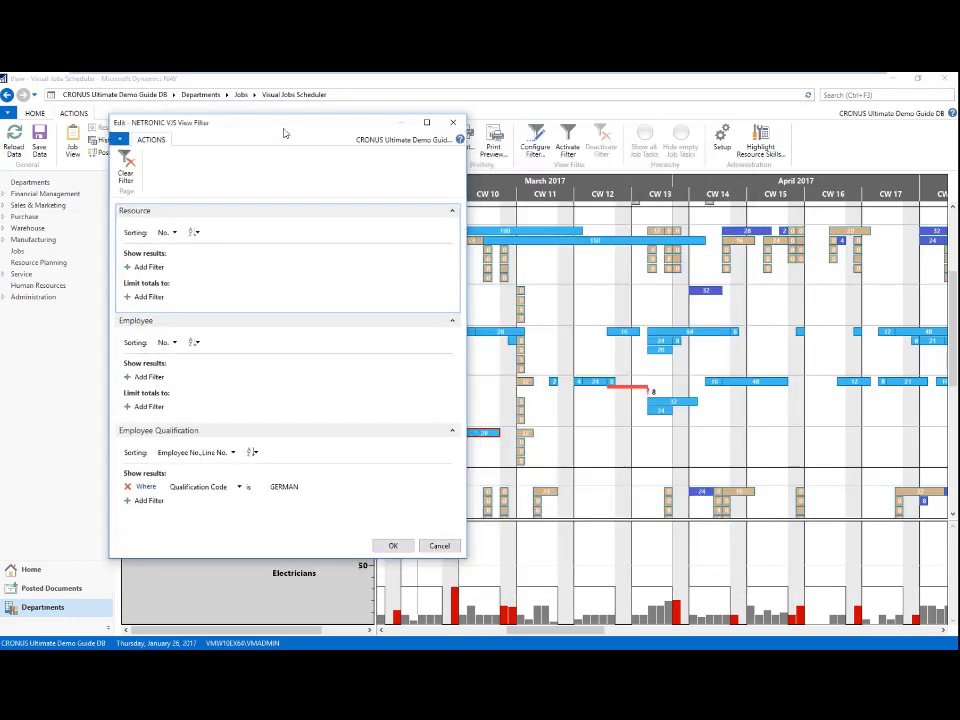
left_click(127, 486)
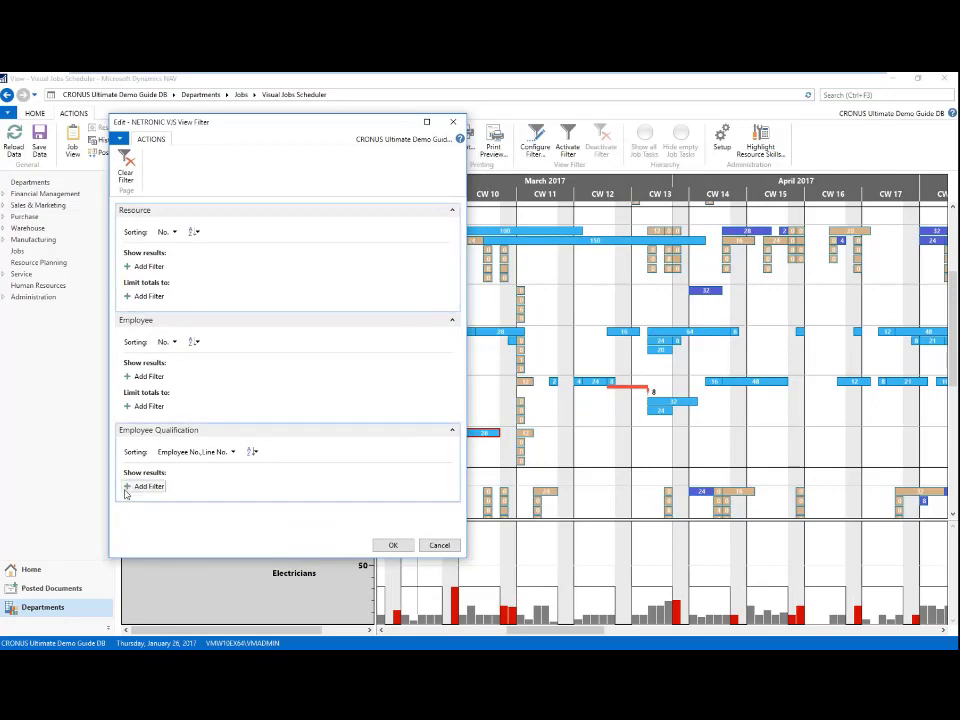
Add a resource filter on Resource Group No. for the Electricians group (2000) and activate it
left_click(128, 268)
left_click(190, 266)
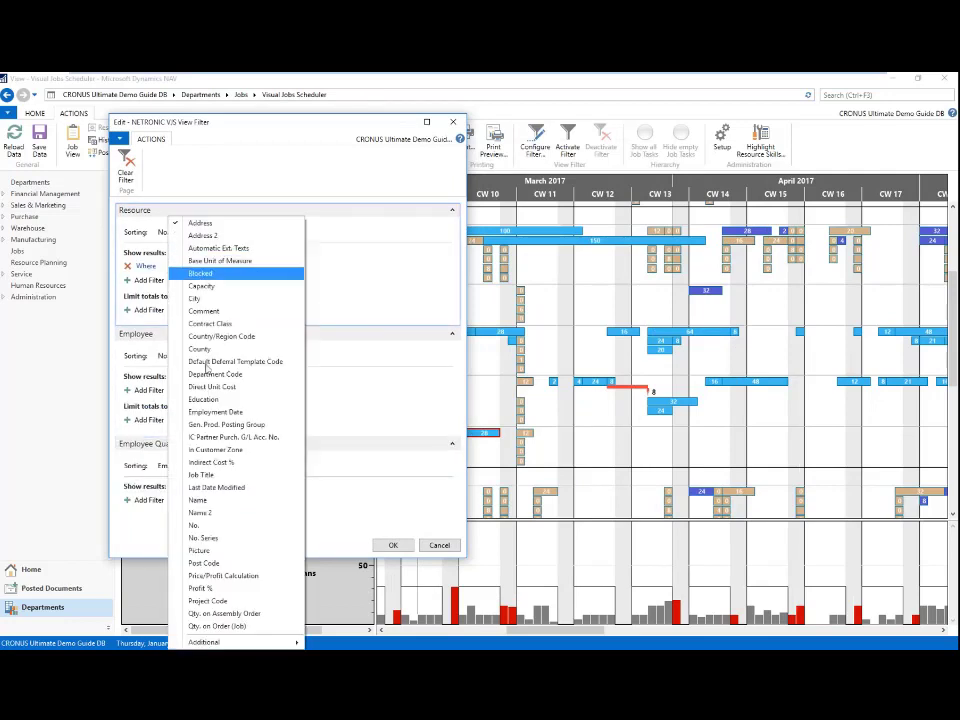
mouse_move(240, 640)
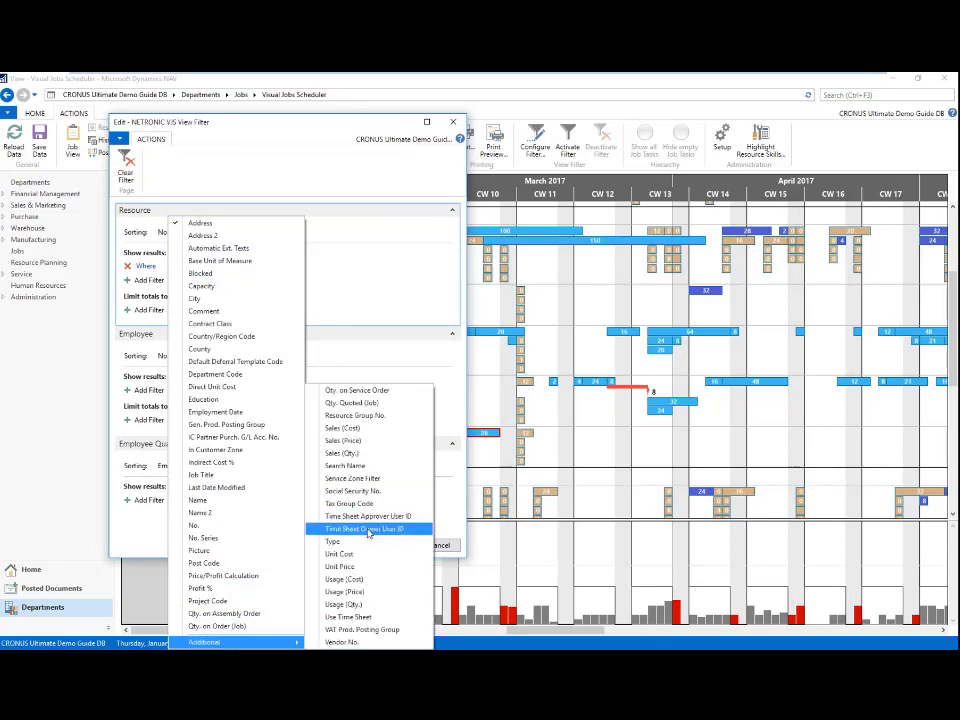
left_click(372, 415)
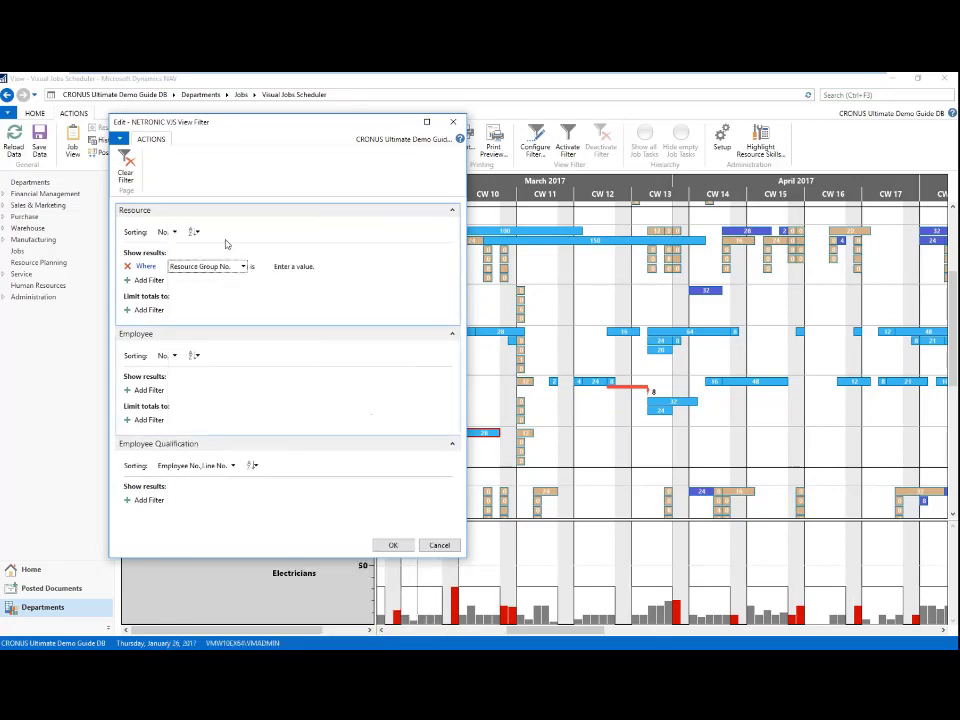
left_click(350, 266)
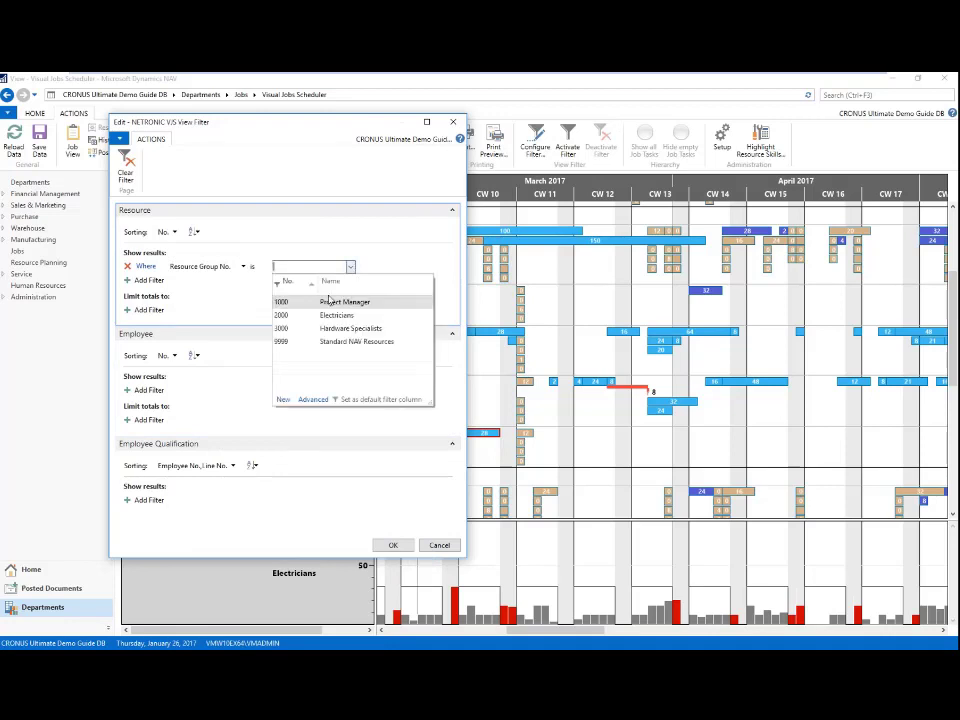
left_click(329, 318)
key("Return")
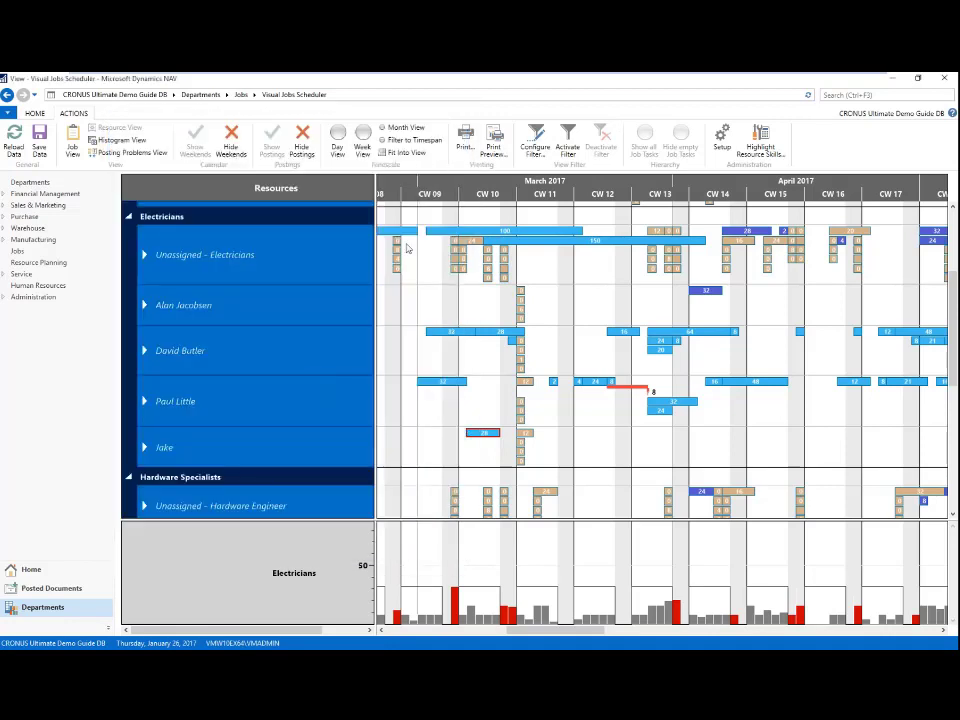
left_click(567, 142)
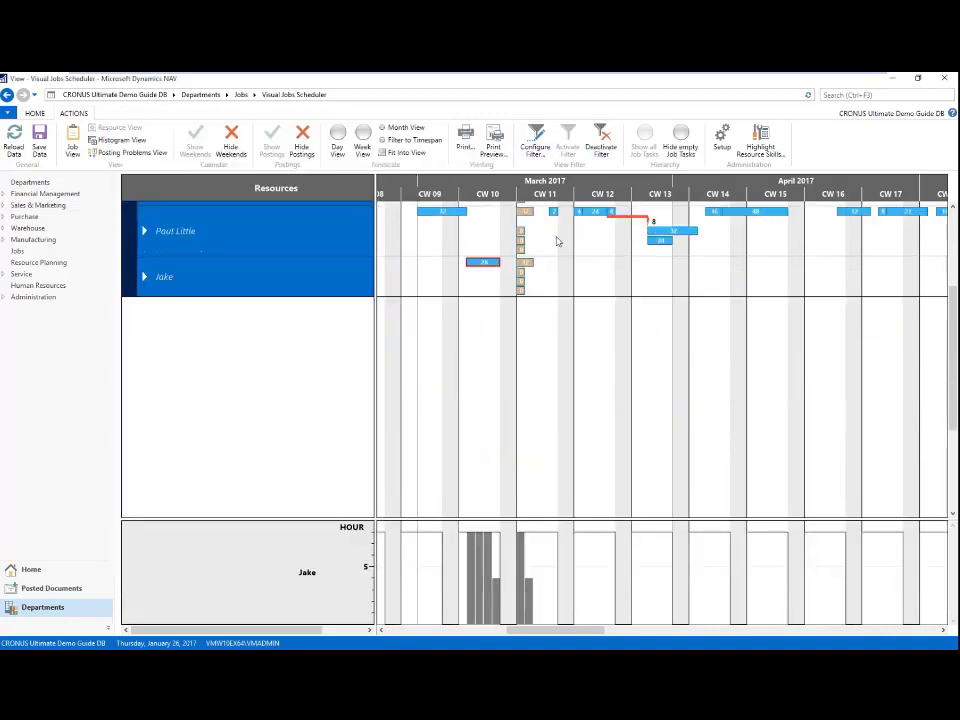
Examine the filtered electricians' assignments from February through April 2017 and compare their individual load histograms
left_click_drag(515, 181, 557, 186)
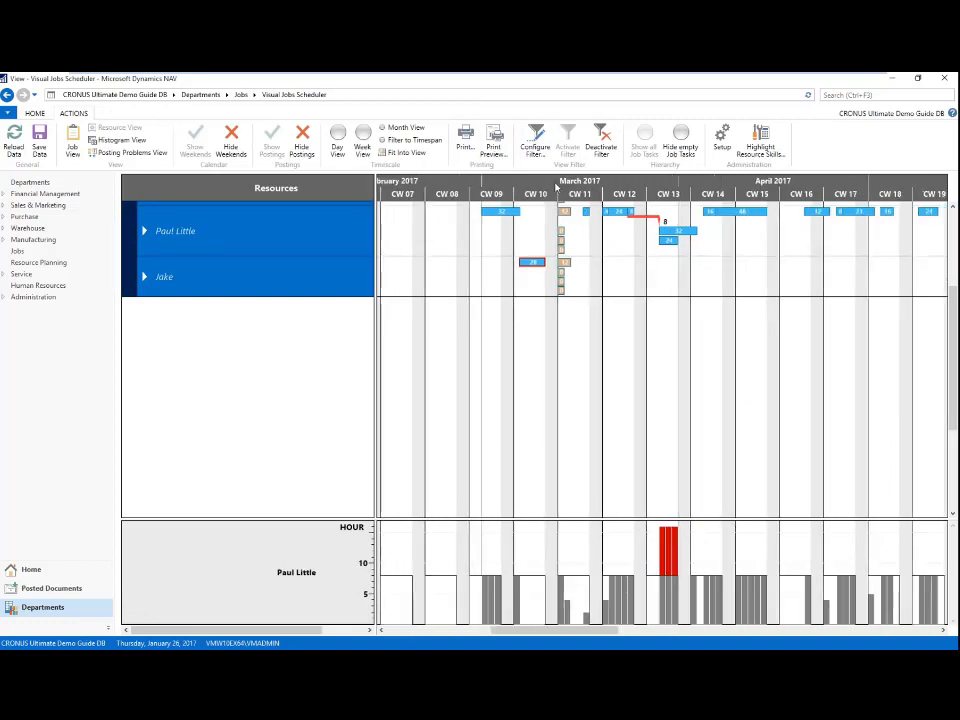
scroll(745, 230, "up", 5)
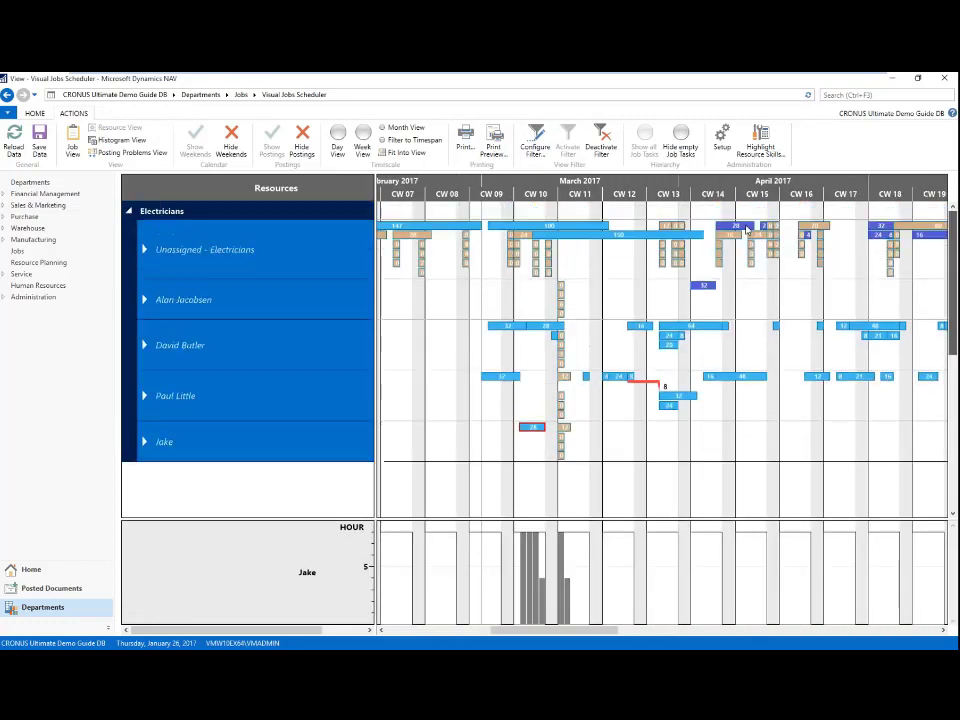
scroll(662, 572, "up", 5)
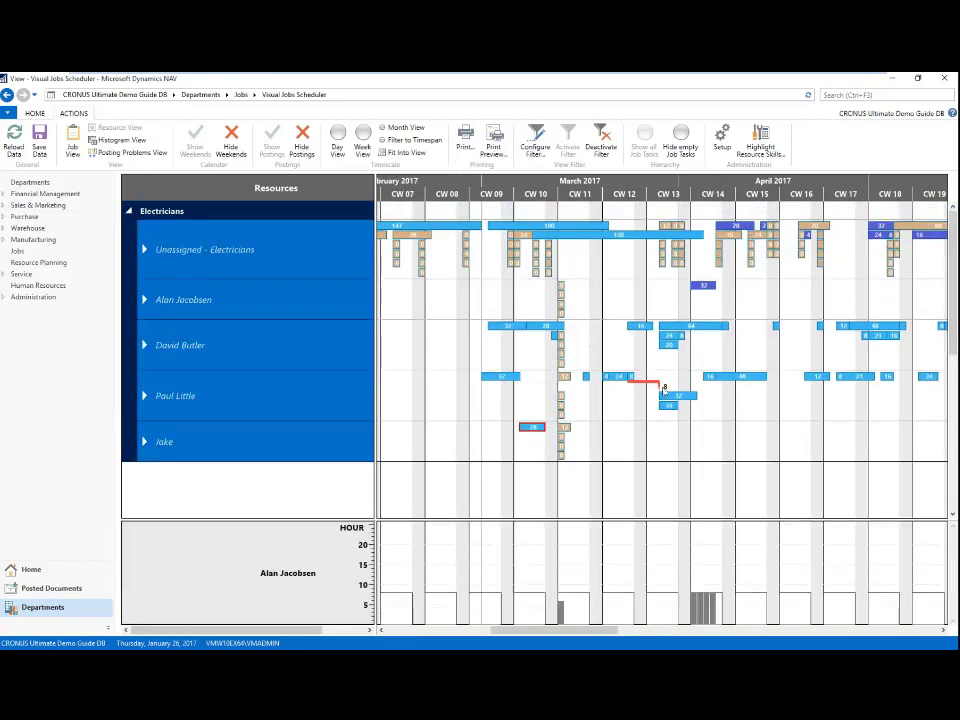
left_click(193, 397)
key("Up")
key("Up")
key("Down")
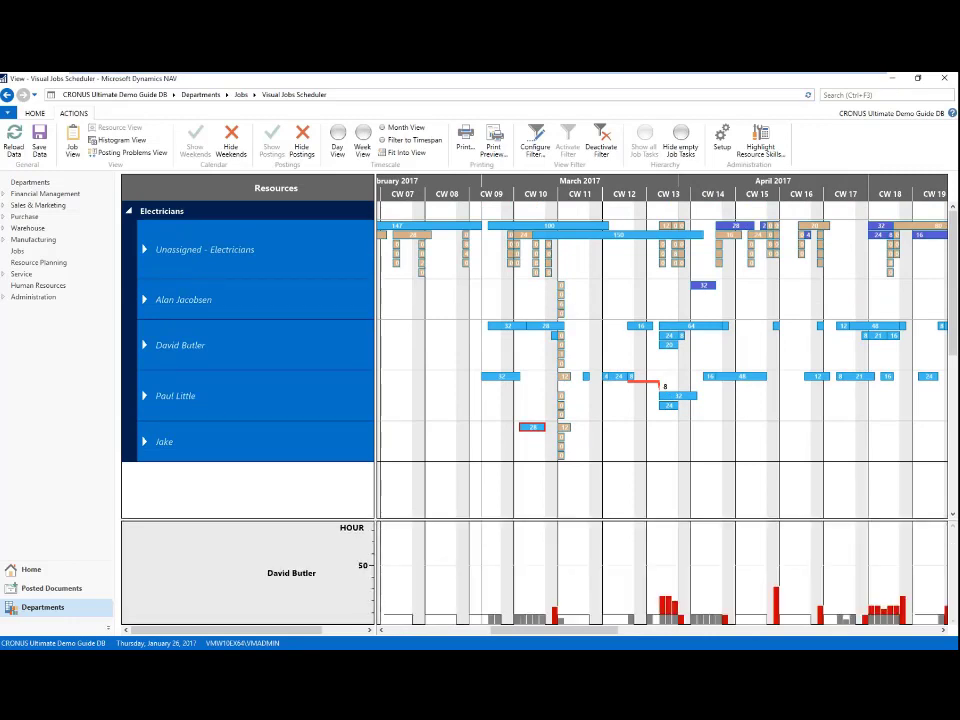
key("Up")
Deactivate the filter, replace its resource group criterion with employee Qualification Code GERMAN, and activate it
scroll(405, 312, "up", 3)
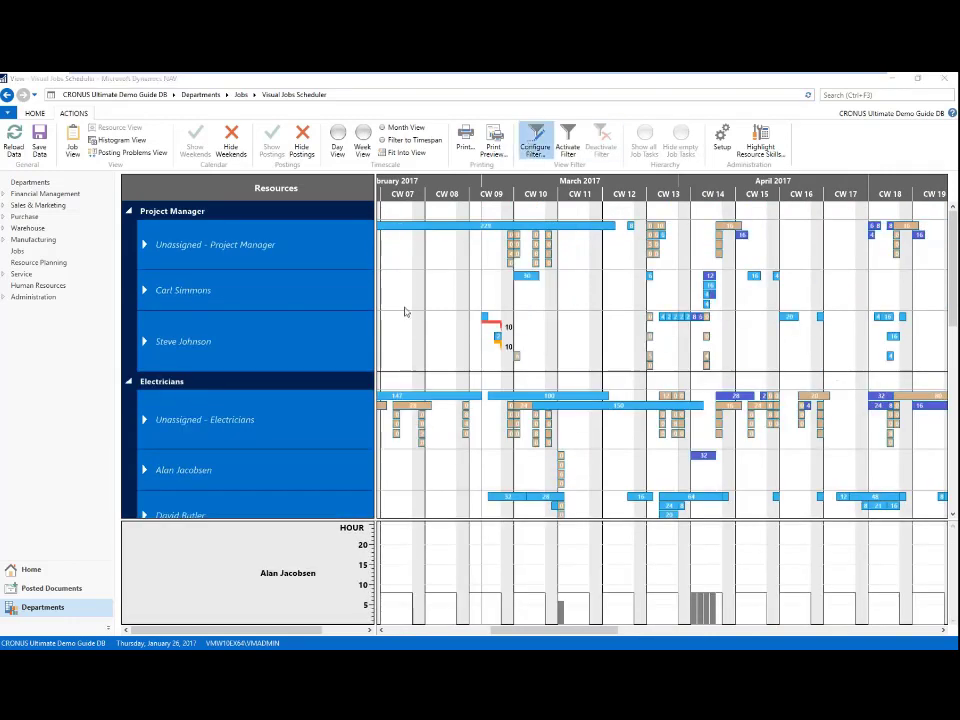
left_click(125, 268)
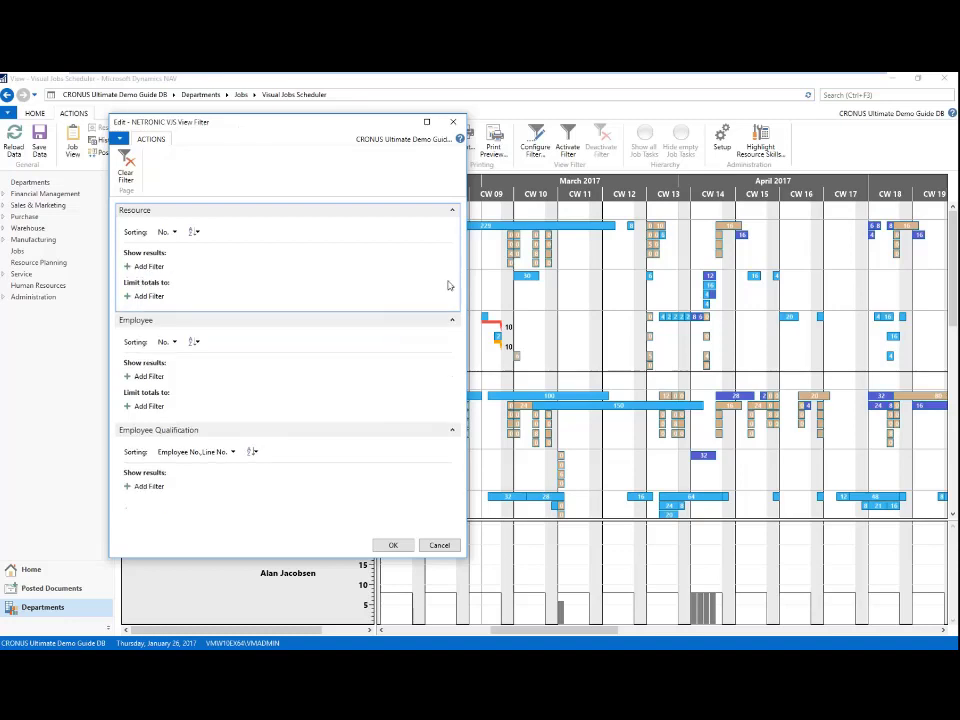
left_click(145, 486)
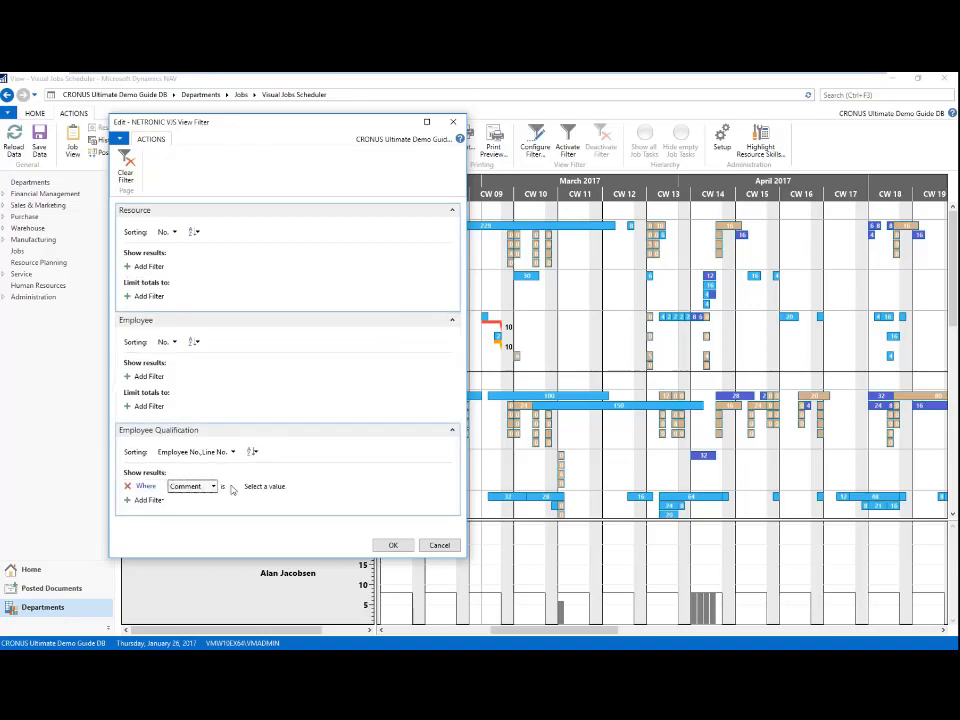
left_click(212, 486)
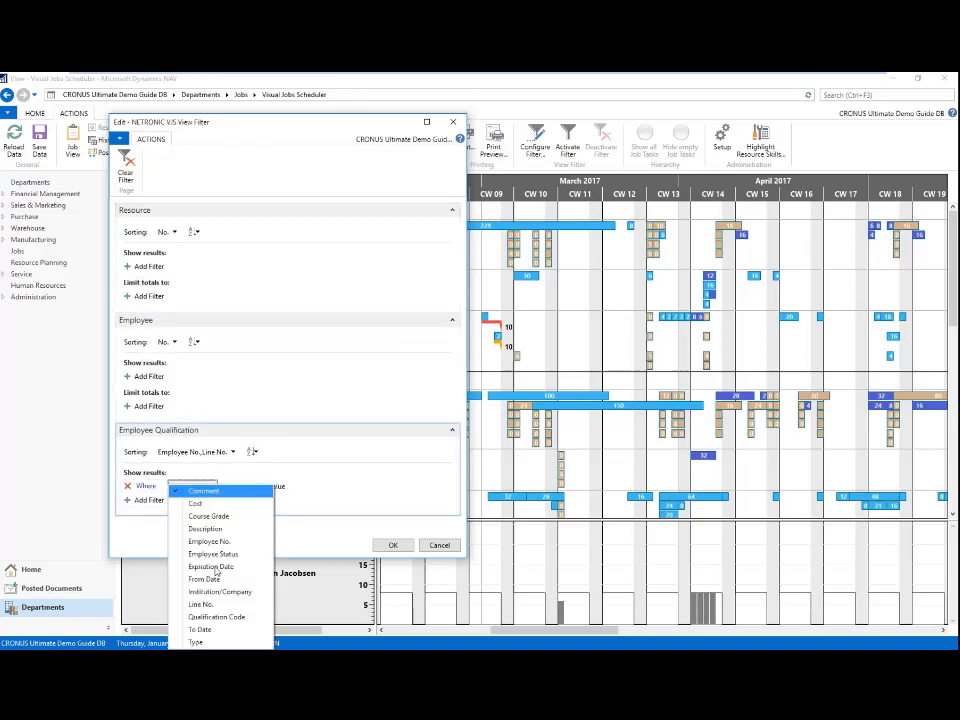
left_click(218, 617)
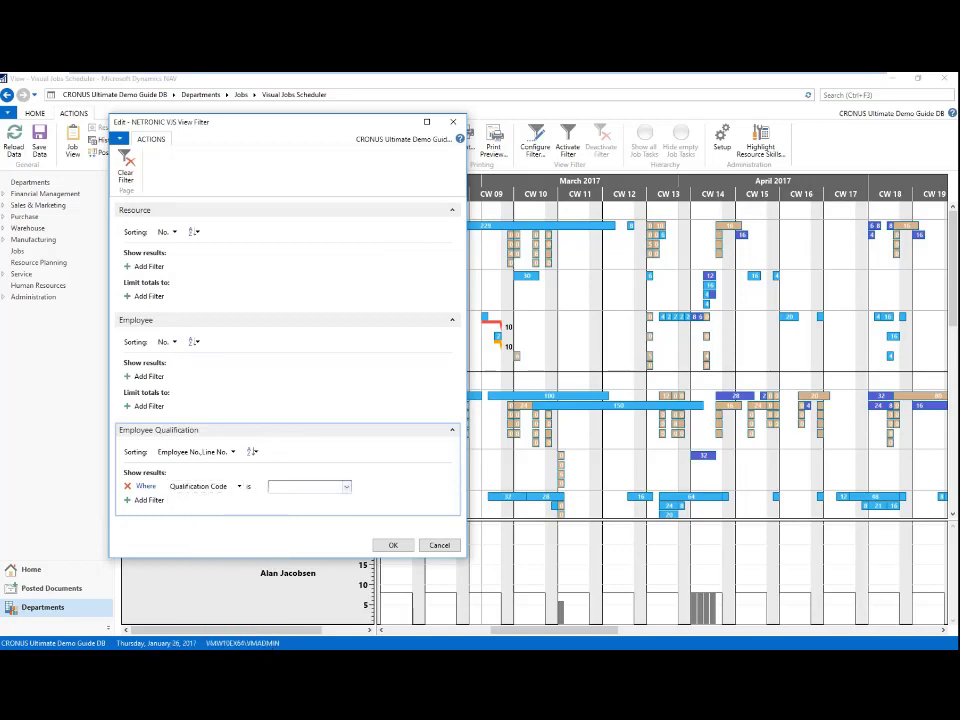
left_click(346, 486)
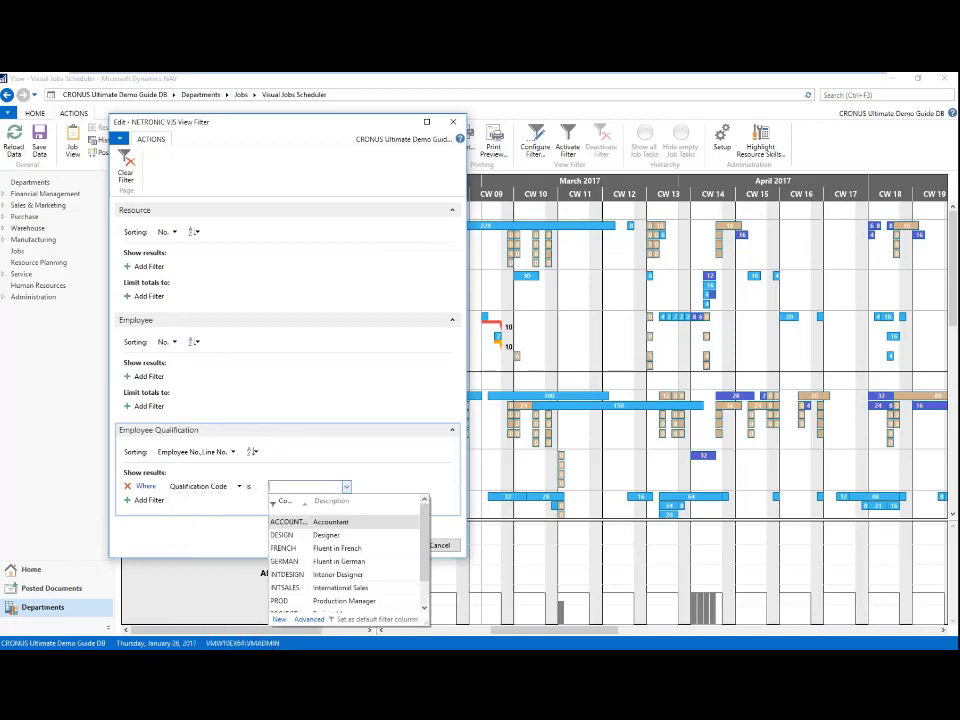
left_click(343, 563)
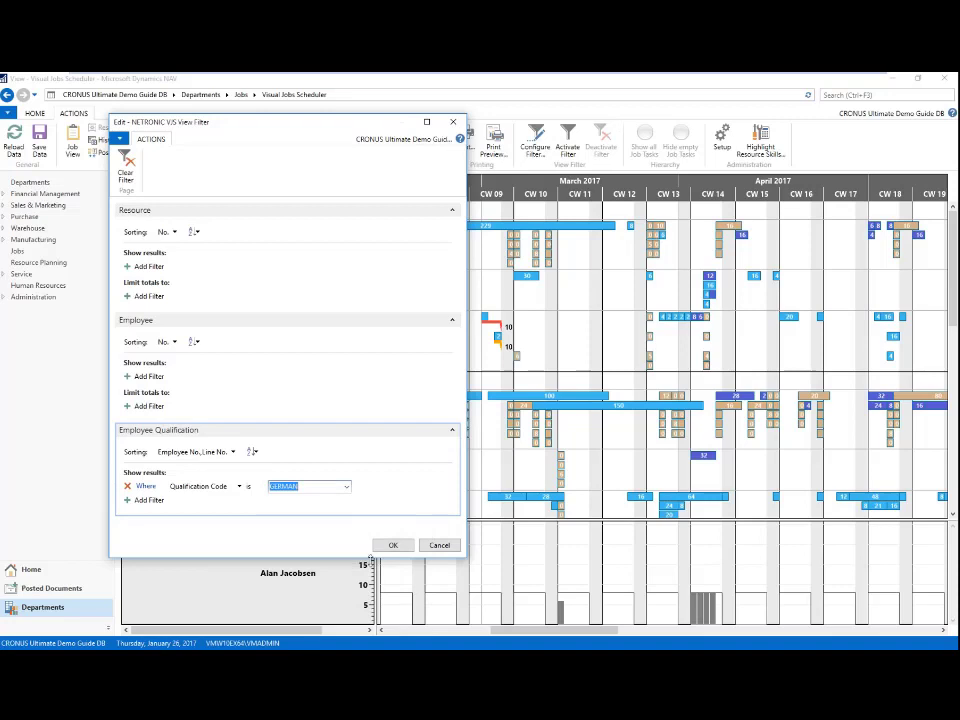
left_click(393, 546)
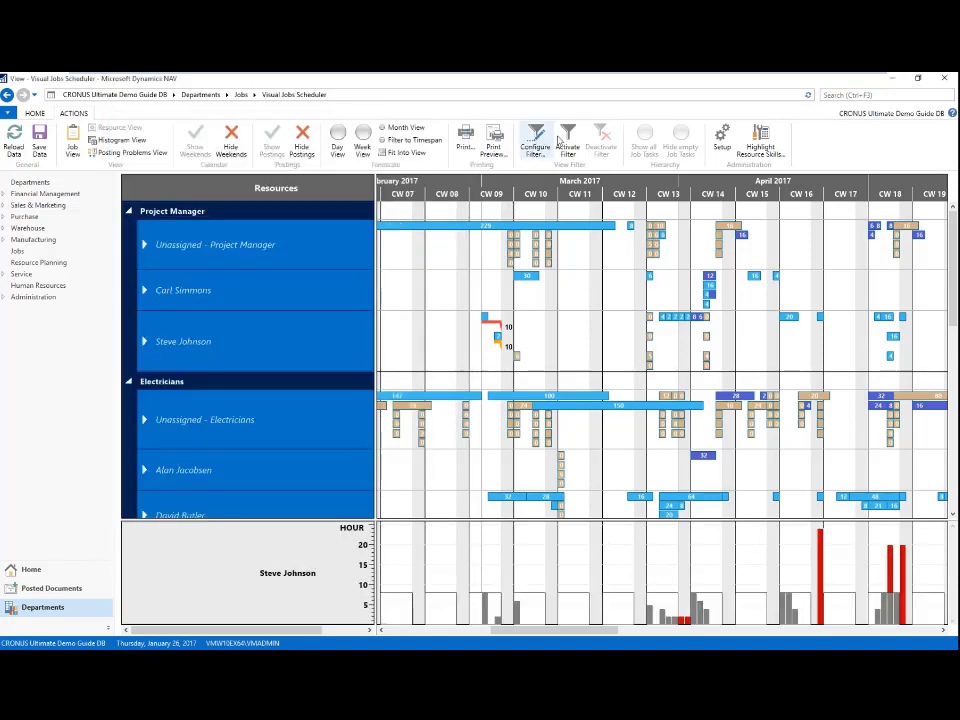
left_click(563, 142)
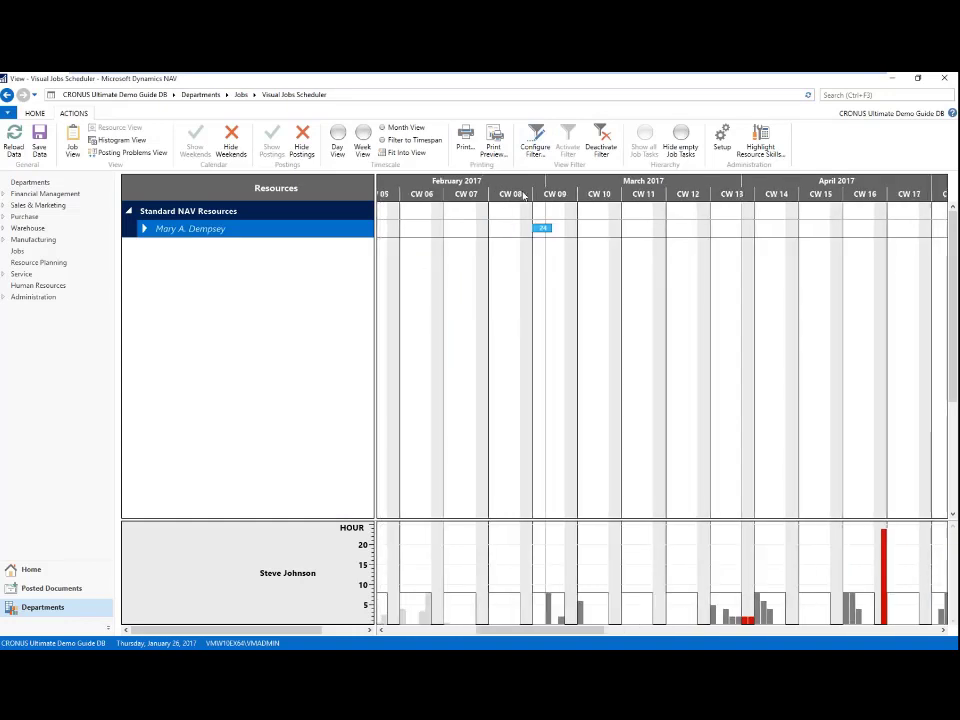
Deactivate the qualification filter and review the project managers' and electricians' assignments in March and April 2017
left_click(603, 145)
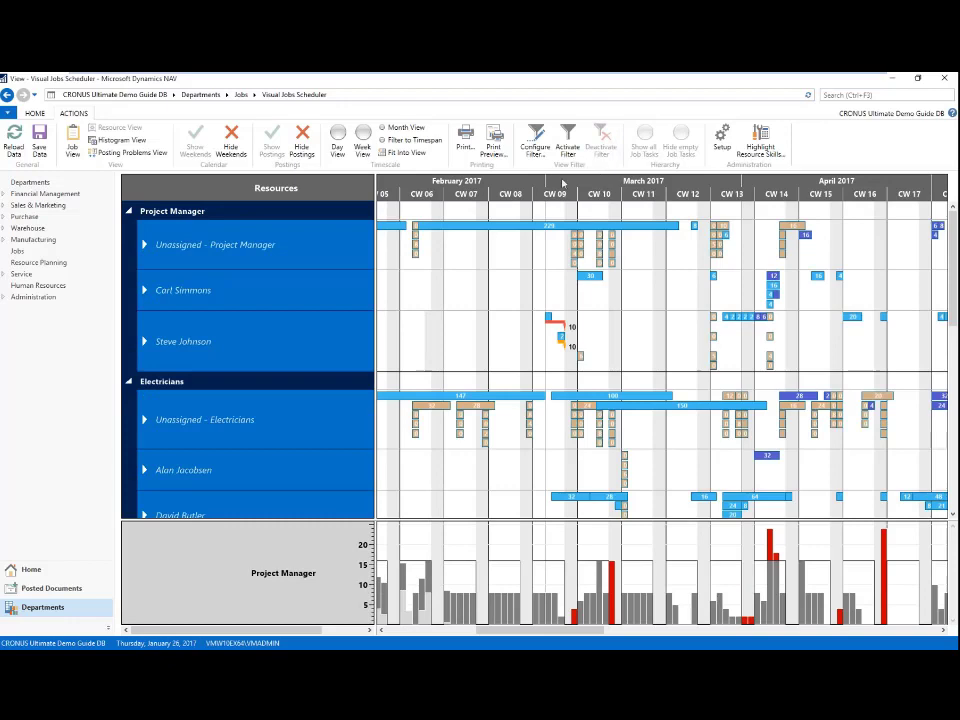
left_click_drag(562, 183, 583, 184)
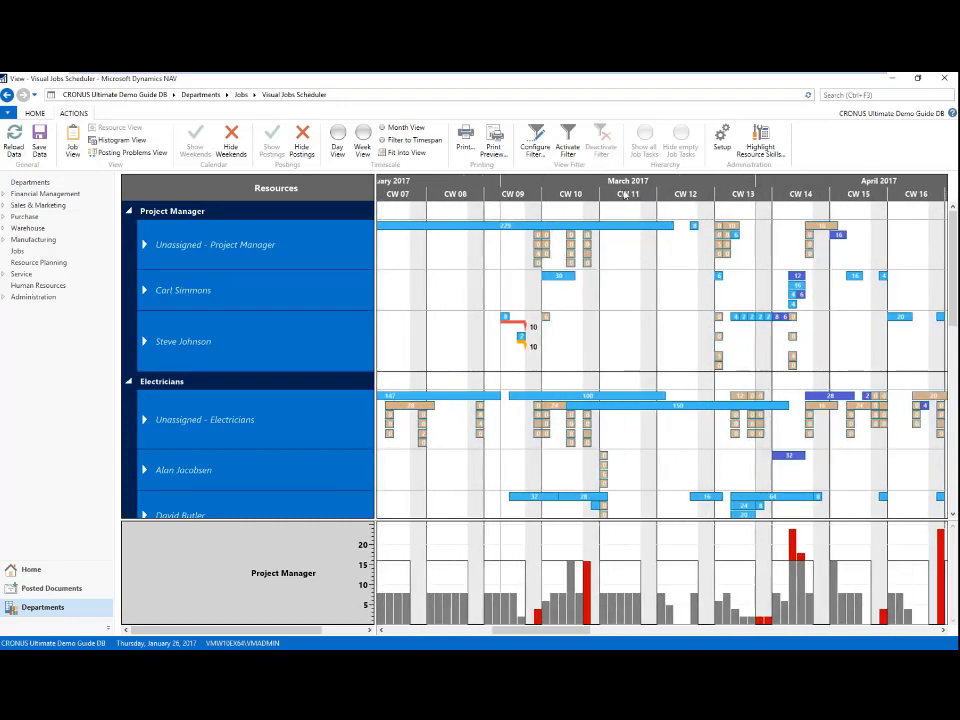
left_click_drag(953, 274, 955, 310)
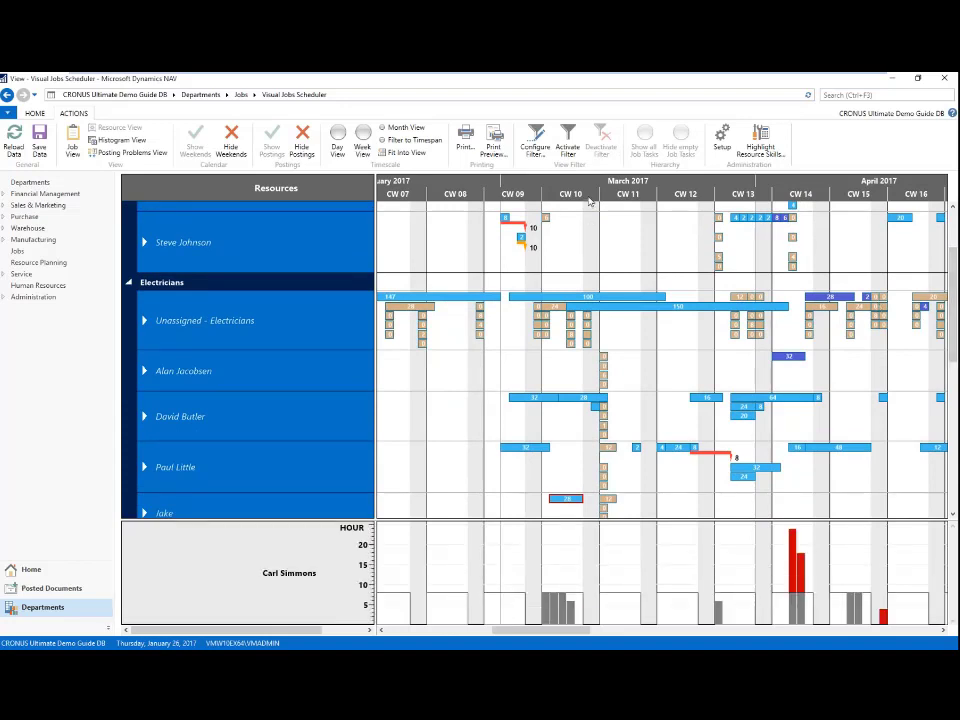
scroll(590, 203, "up", 1)
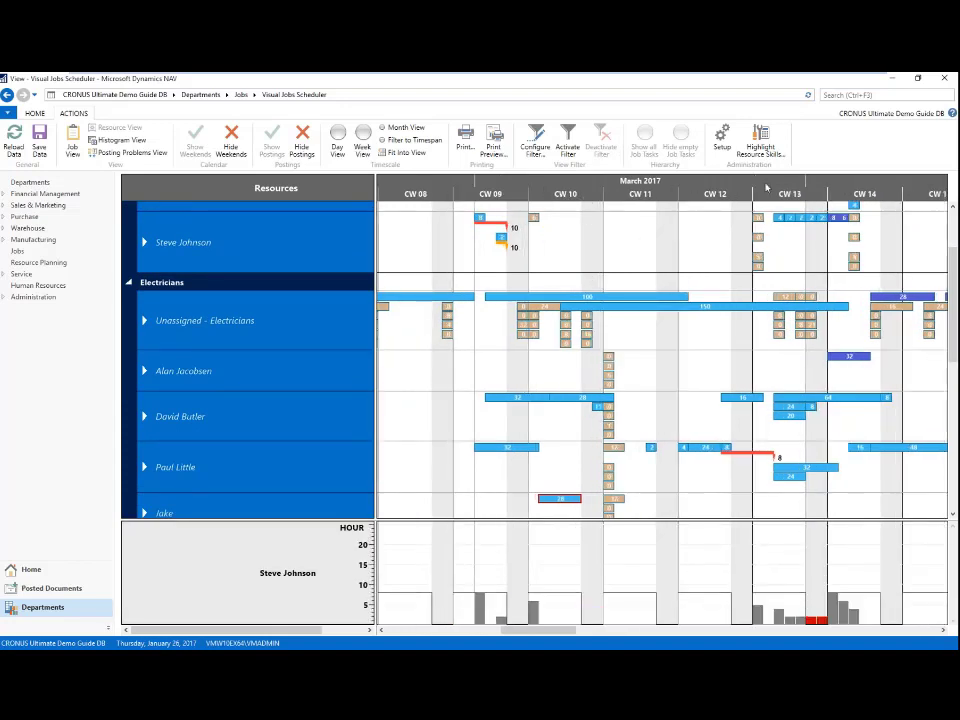
scroll(643, 212, "right", 2)
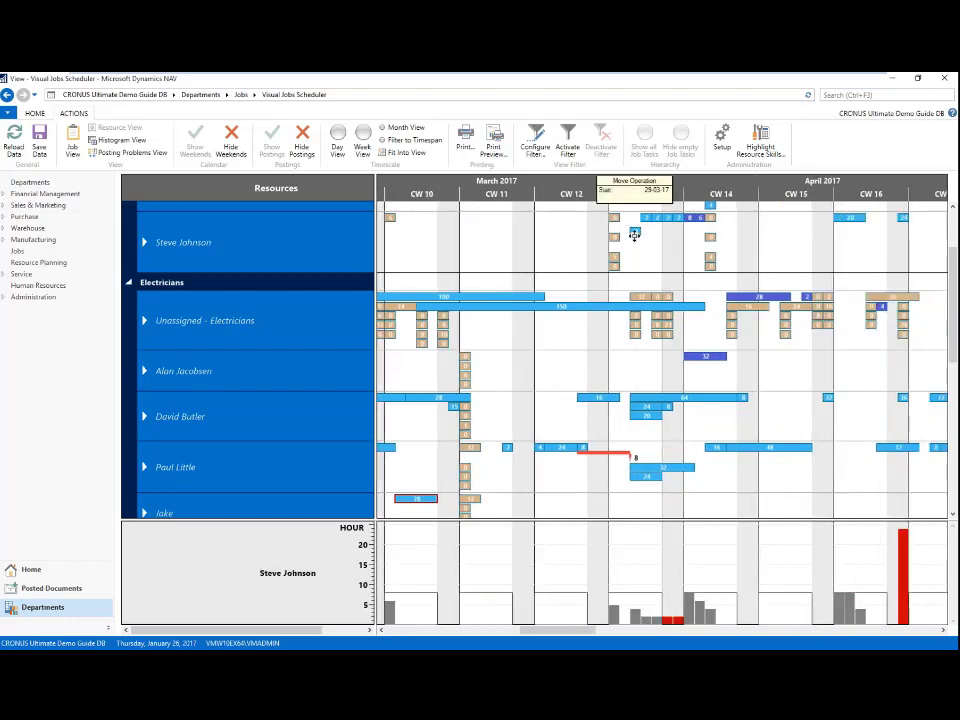
Try to move the second project manager's 4-hour assignment of 29 March 2017 and examine it at daily scale
left_click_drag(643, 212, 636, 236)
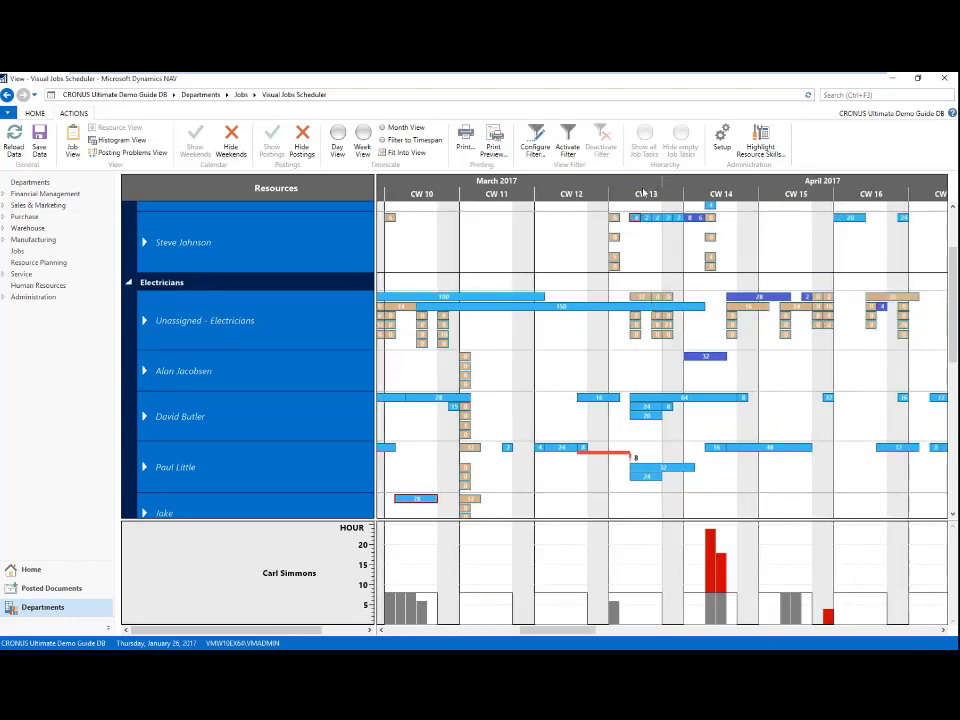
scroll(639, 214, "up", 2)
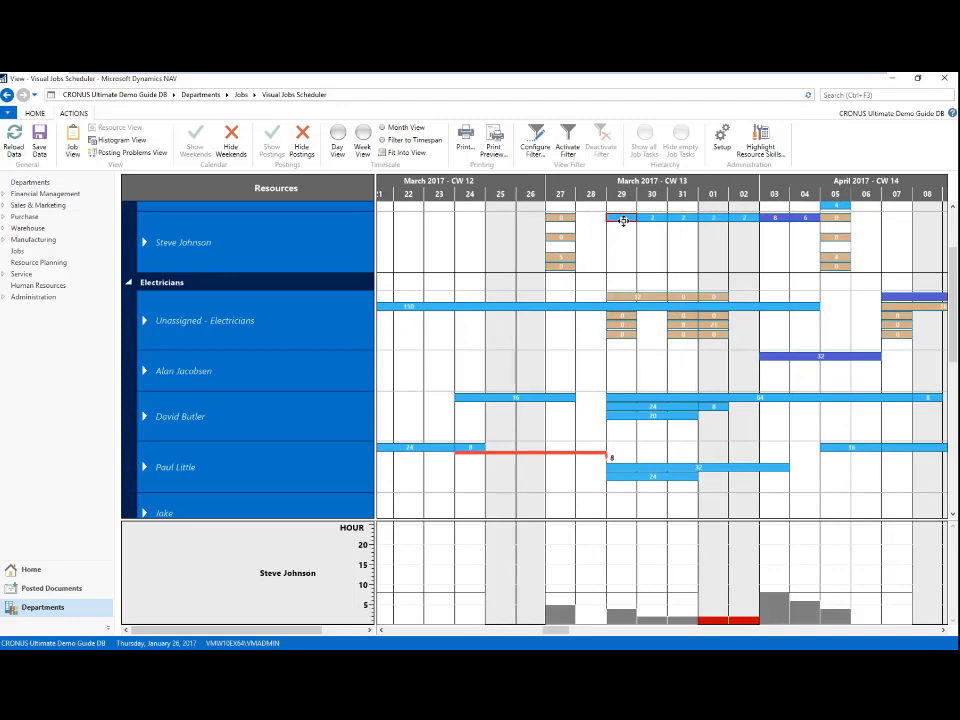
mouse_move(624, 218)
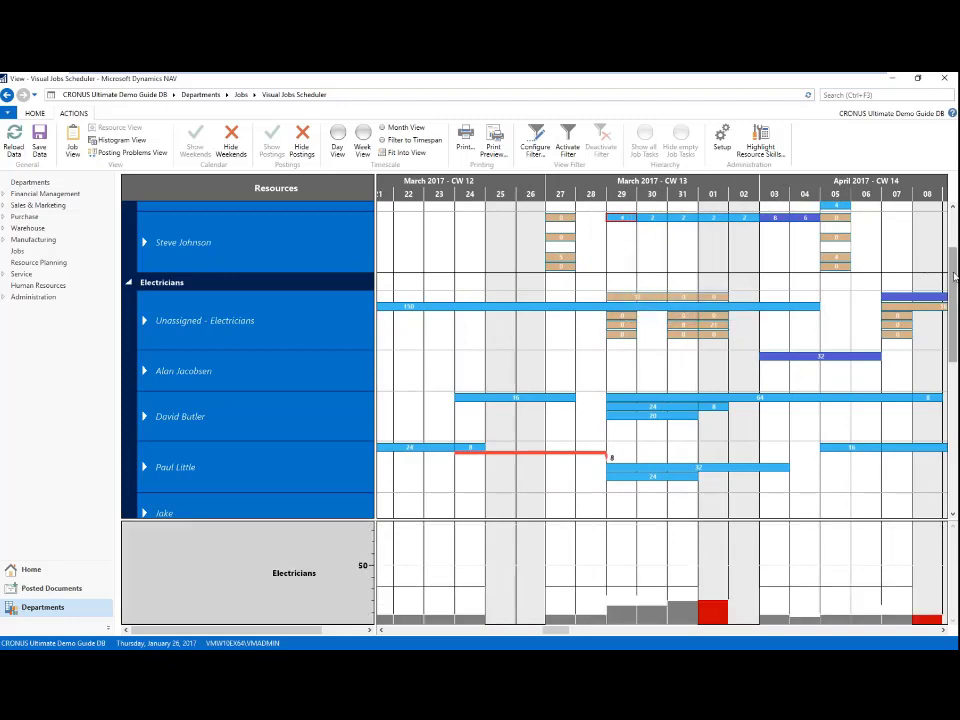
Inspect the details of the second named electrician's 20-hour assignment starting 29 March 2017
left_click_drag(956, 338, 956, 375)
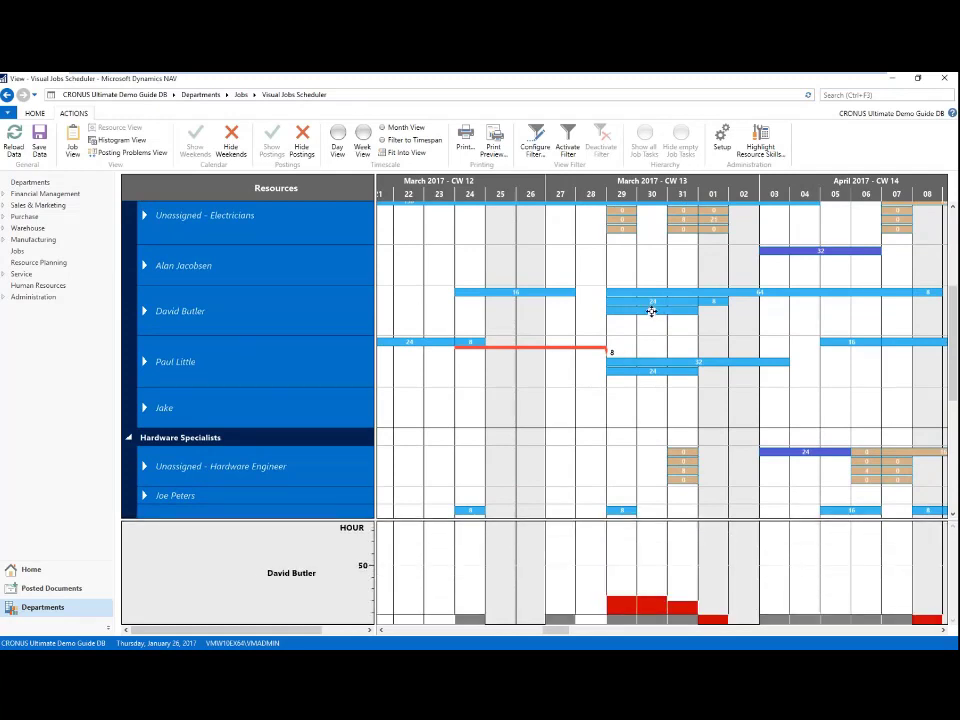
mouse_move(661, 312)
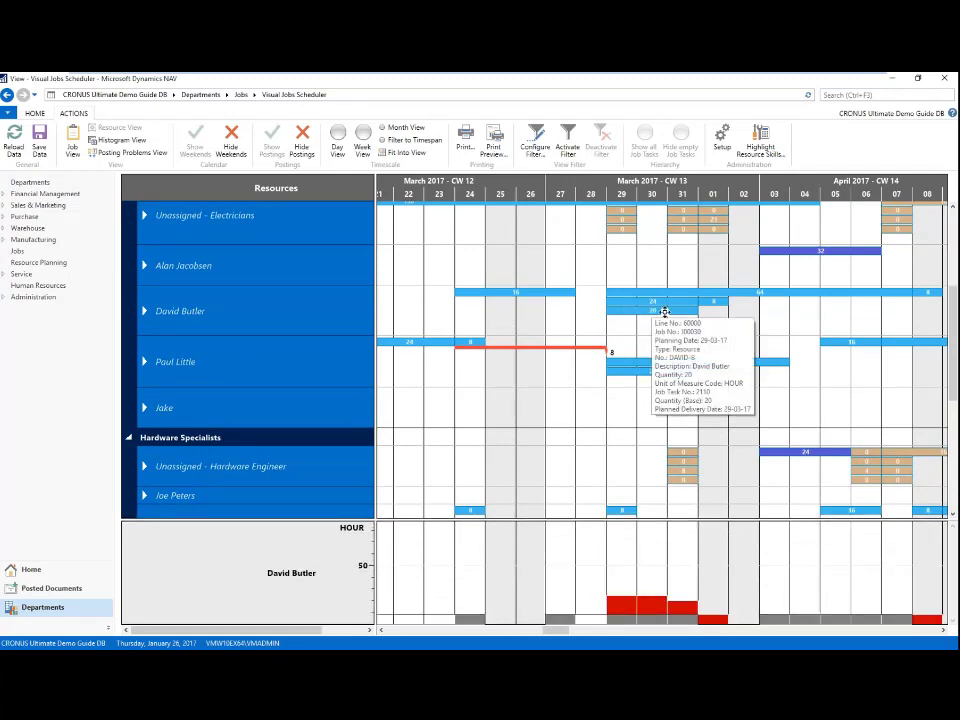
Reassign the second named electrician's 20-hour assignment starting 29 March 2017 to the first named electrician, keeping its dates
left_click_drag(664, 312, 662, 270)
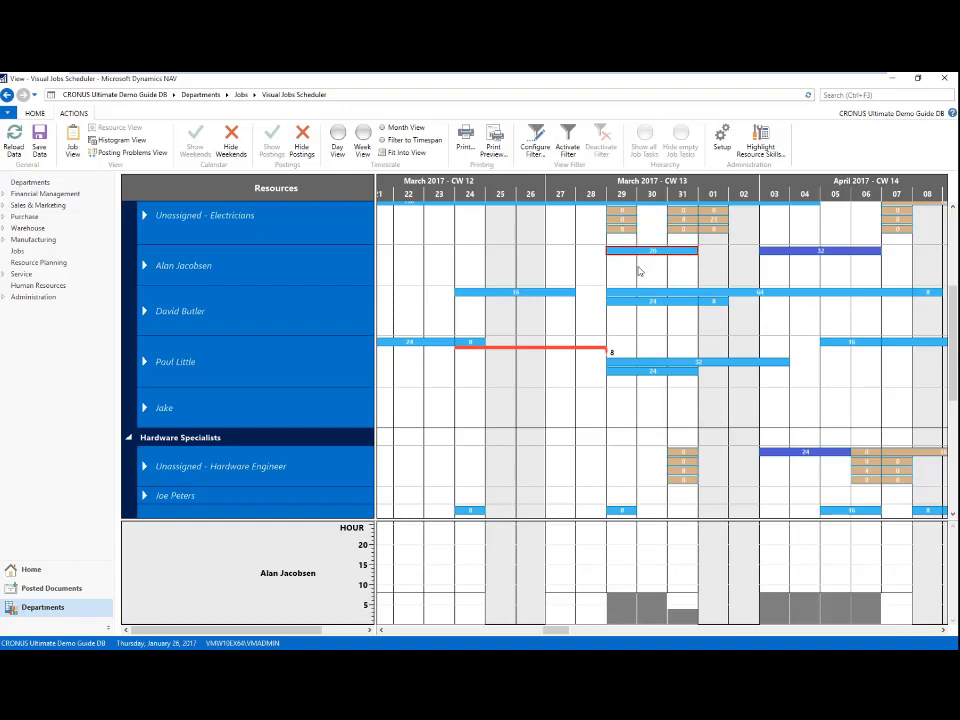
Split the unassigned electricians' 150-hour assignment of 9 March 2017 into two 75-hour parts and move one part back to late February
left_click_drag(955, 313, 956, 246)
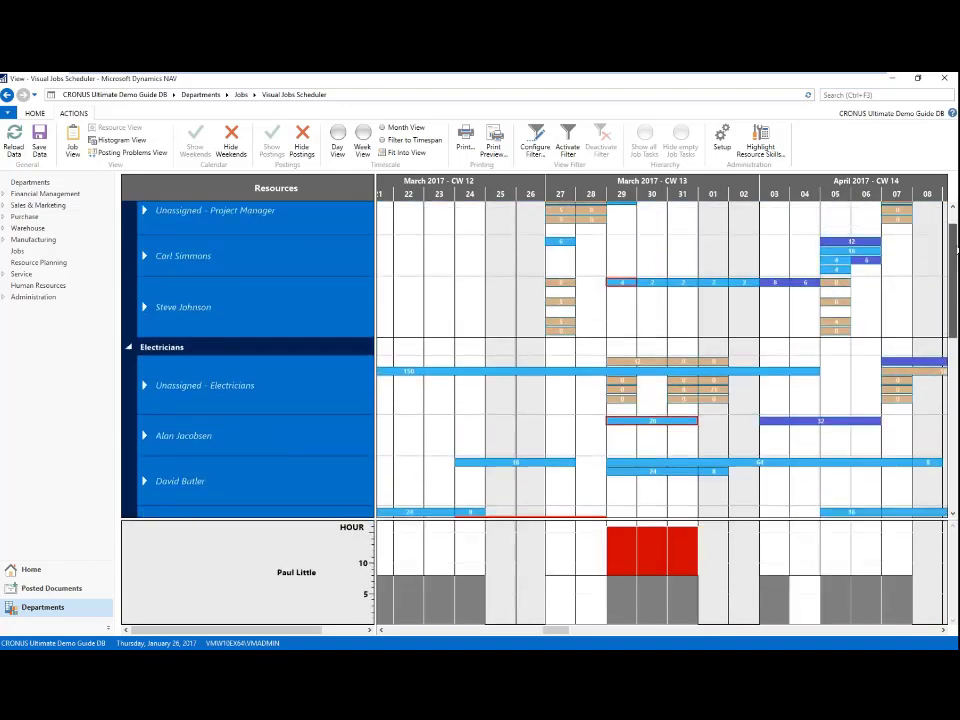
scroll(524, 302, "down", 1)
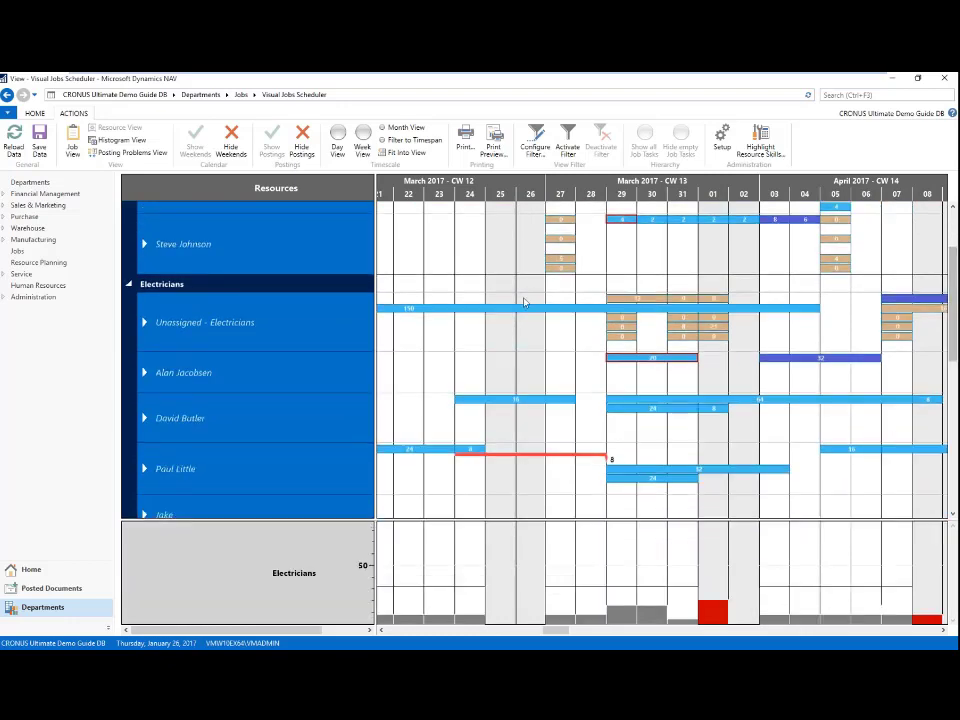
left_click_drag(459, 186, 651, 188)
scroll(686, 187, "down", 1)
scroll(686, 187, "down", 1)
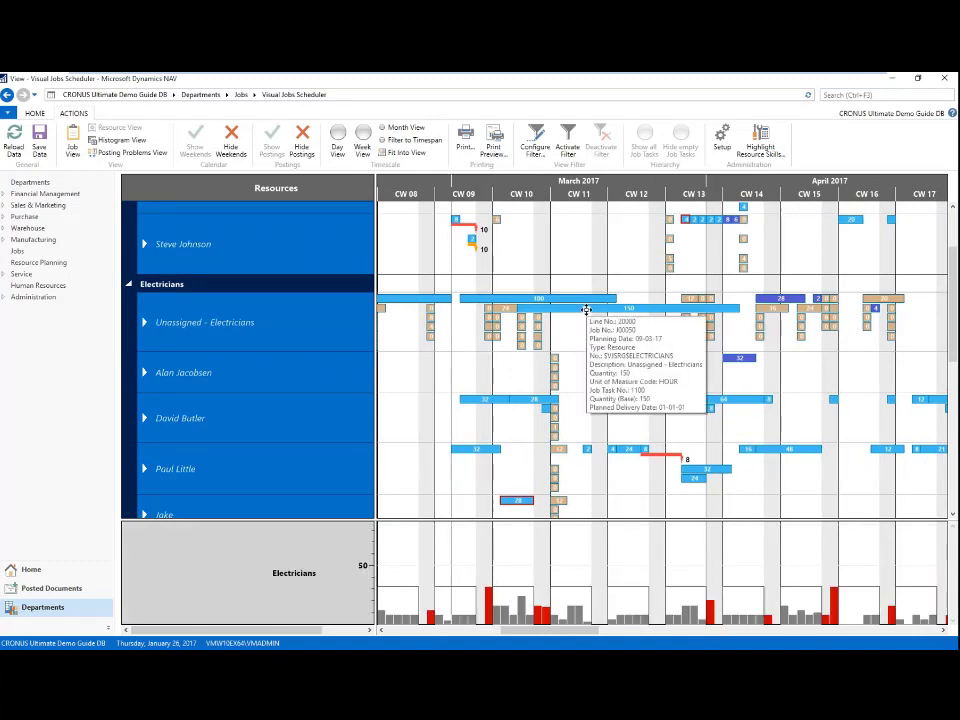
right_click(586, 310)
left_click(589, 341)
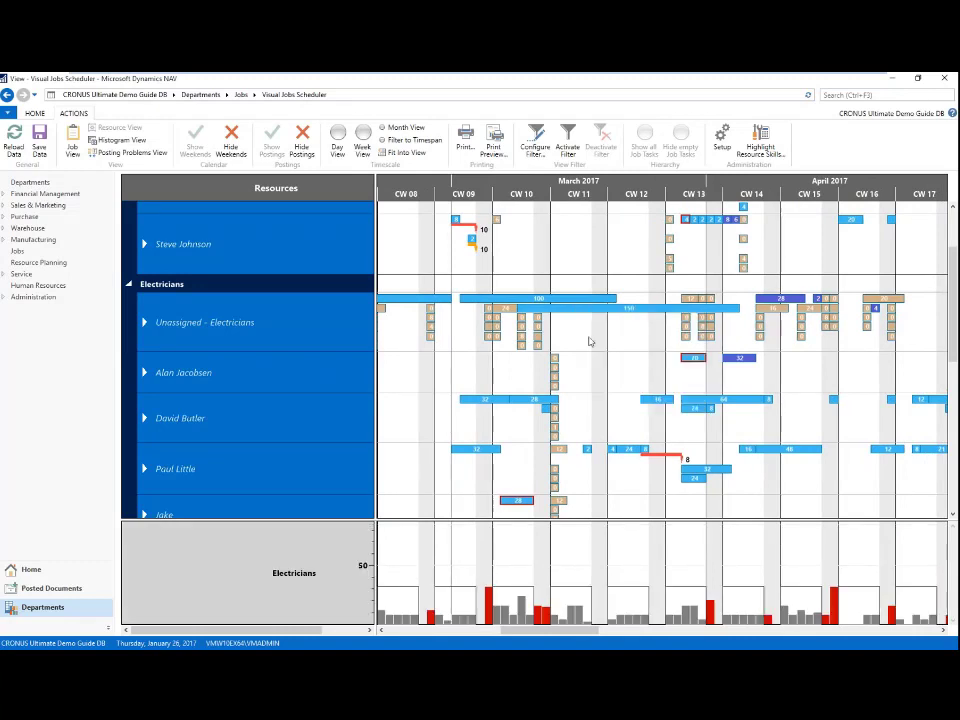
left_click_drag(585, 310, 482, 456)
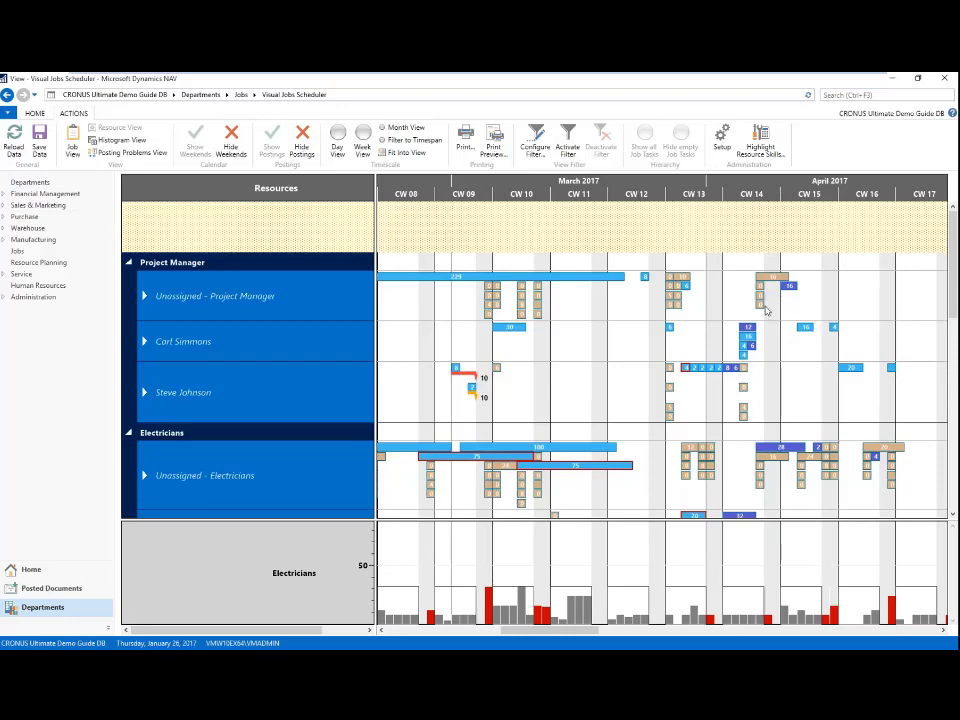
Postpone the second named electrician's 28-hour assignment from CW 10 to the start of CW 11 in March 2017
mouse_move(953, 237)
left_mouse_down()
mouse_move(954, 276)
mouse_move(954, 262)
left_mouse_up()
left_click_drag(534, 340, 568, 340)
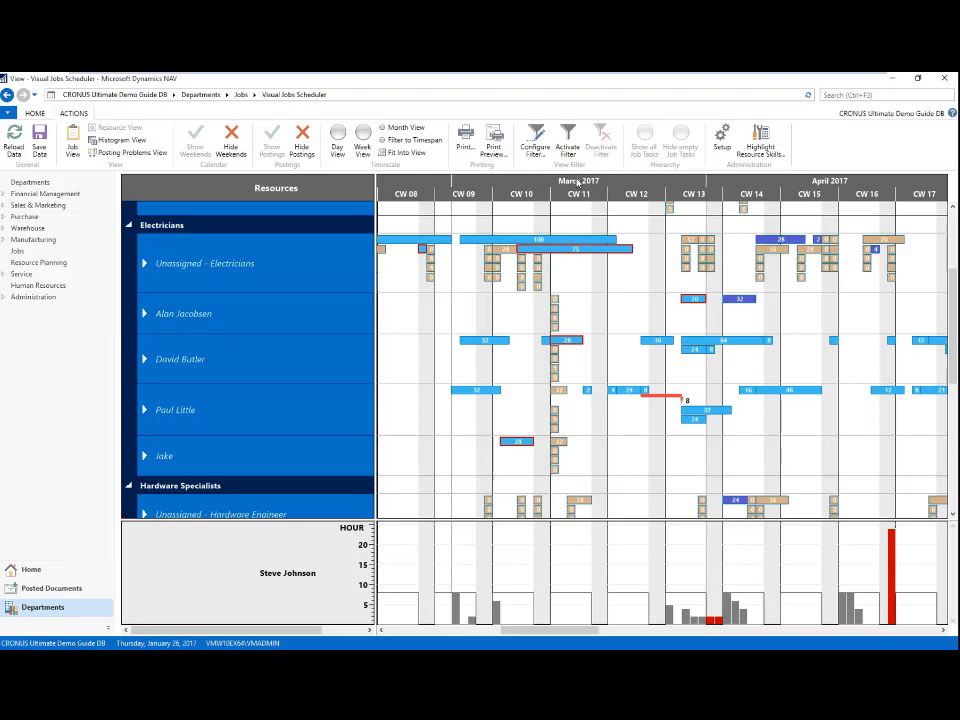
Postpone the unassigned electricians' 75-hour March assignment to the start of CW 11
left_click_drag(578, 181, 714, 183)
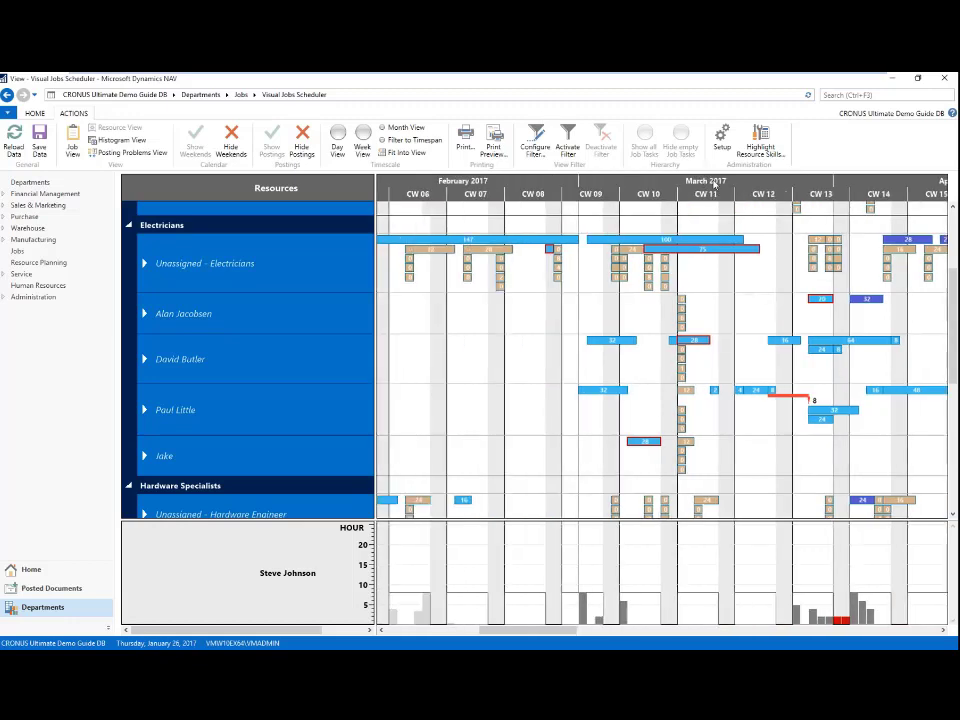
scroll(714, 183, "down", 3)
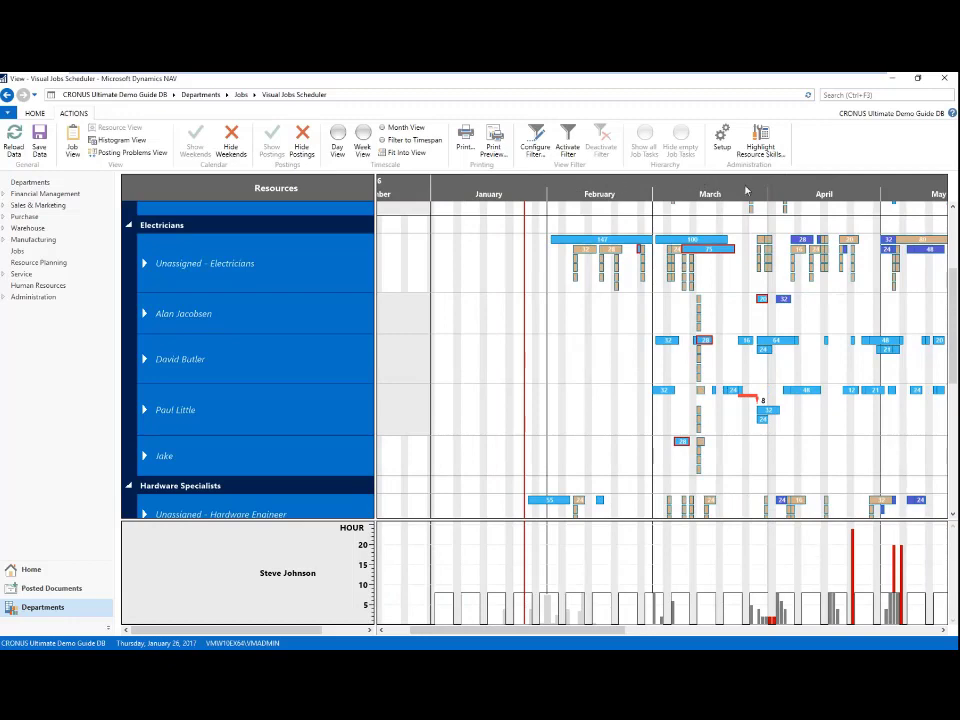
scroll(750, 190, "up", 3)
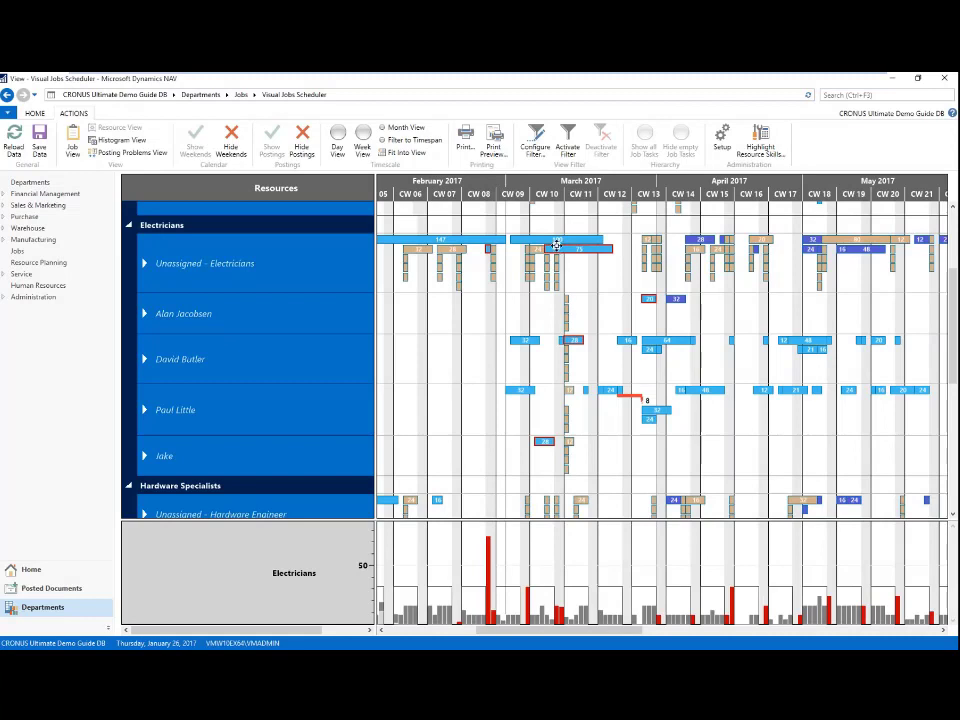
left_click_drag(556, 245, 596, 258)
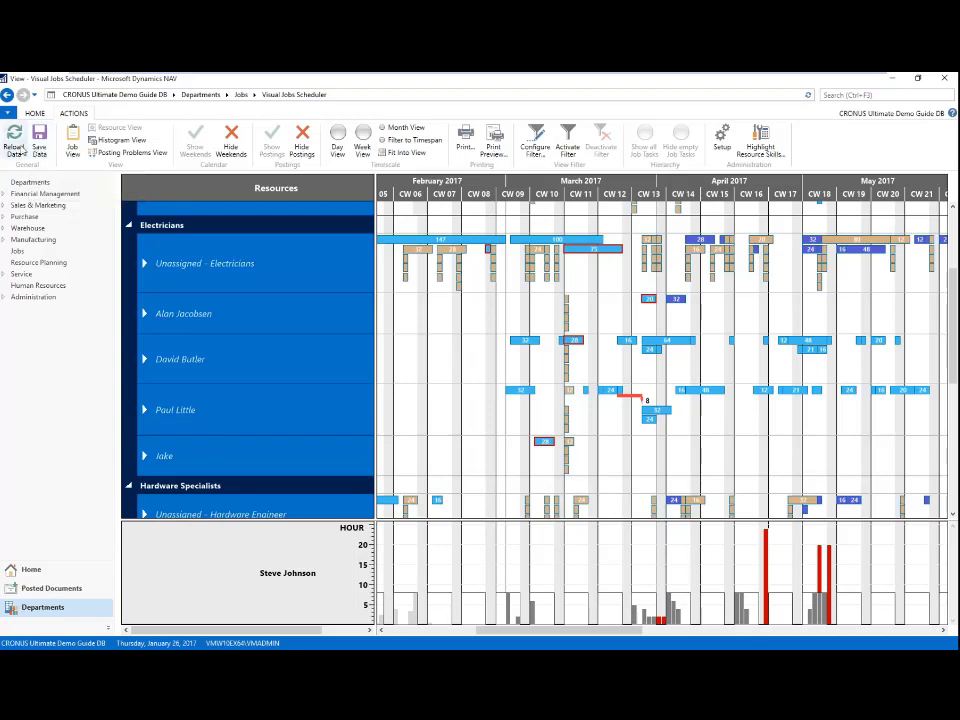
left_click(15, 140)
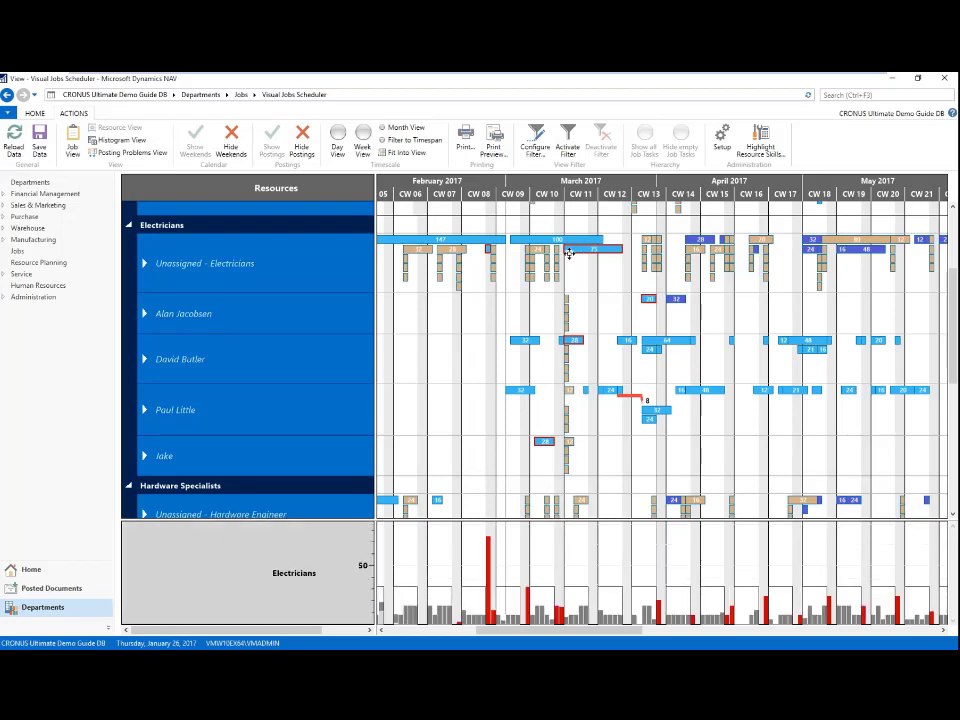
mouse_move(848, 84)
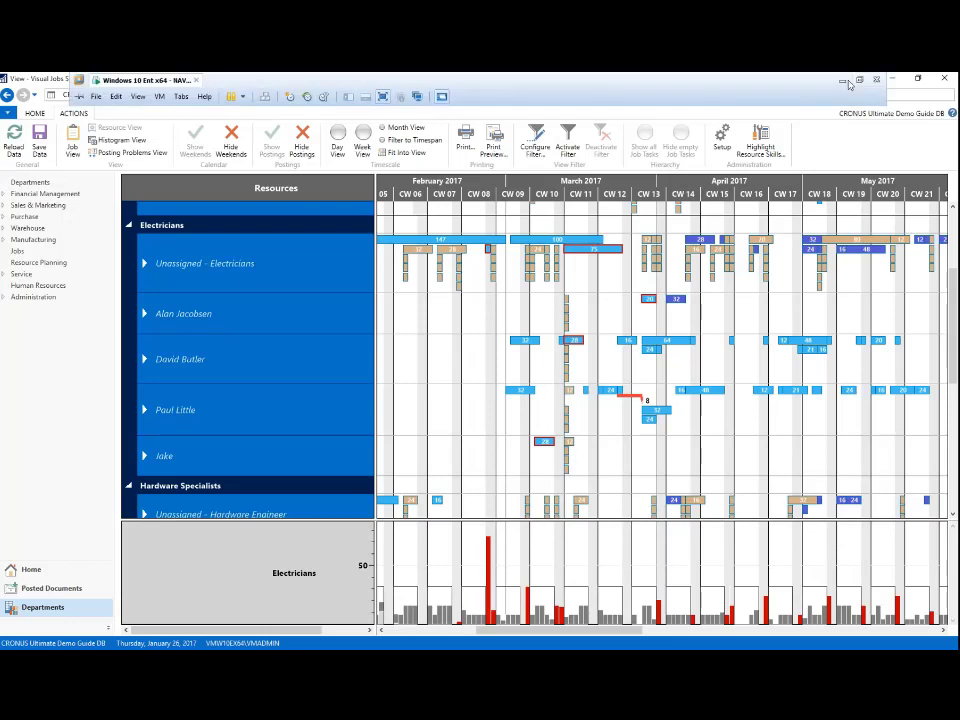